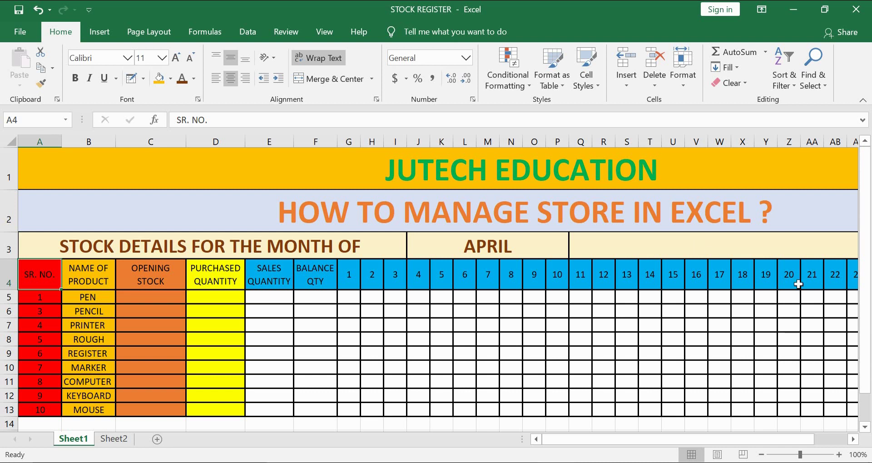
# Add the year 2020 beside the APRIL month heading so it reads APRIL 2020.
pyautogui.click(524, 166)
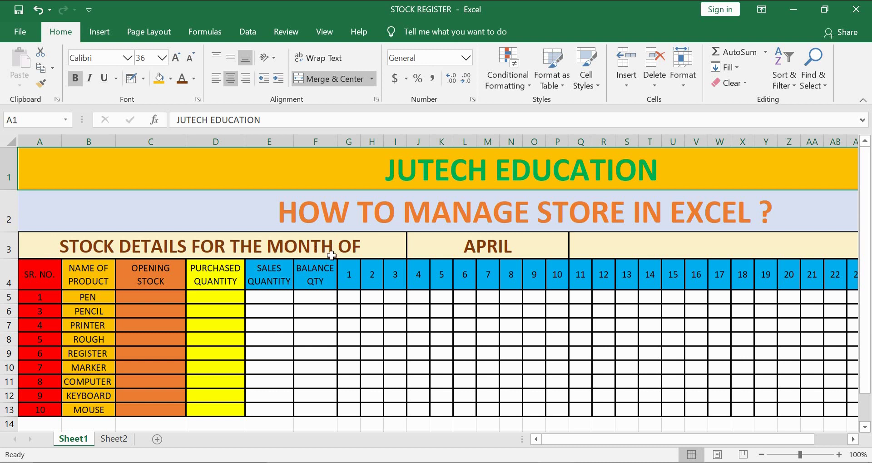
pyautogui.click(491, 249)
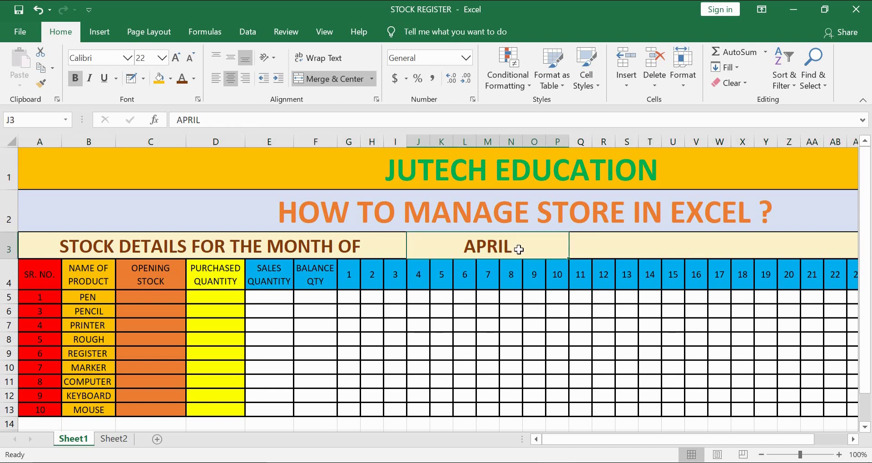
pyautogui.doubleClick(521, 249)
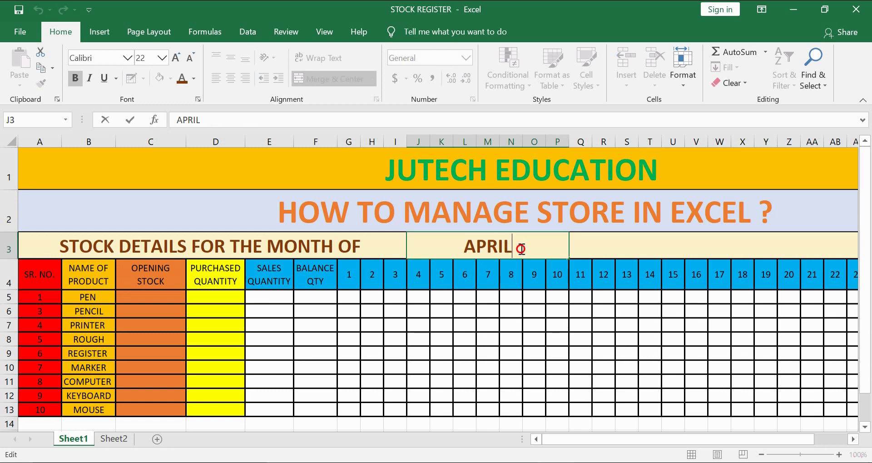
pyautogui.click(606, 240)
pyautogui.write('2020')
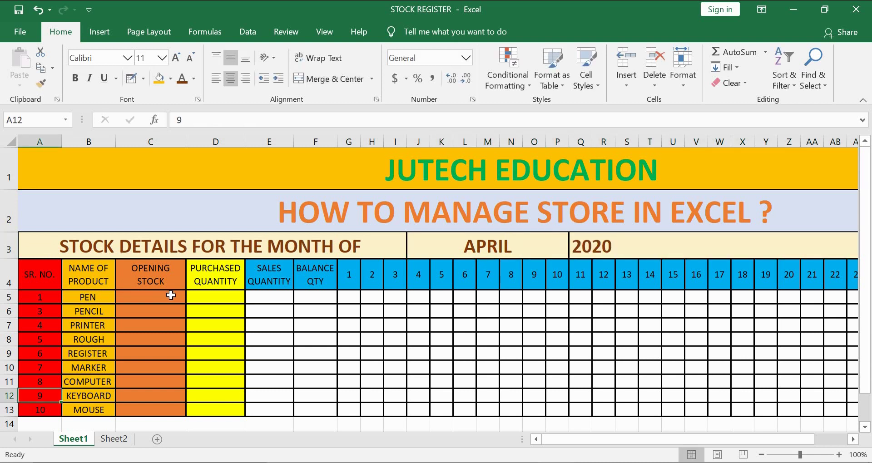
pyautogui.click(170, 296)
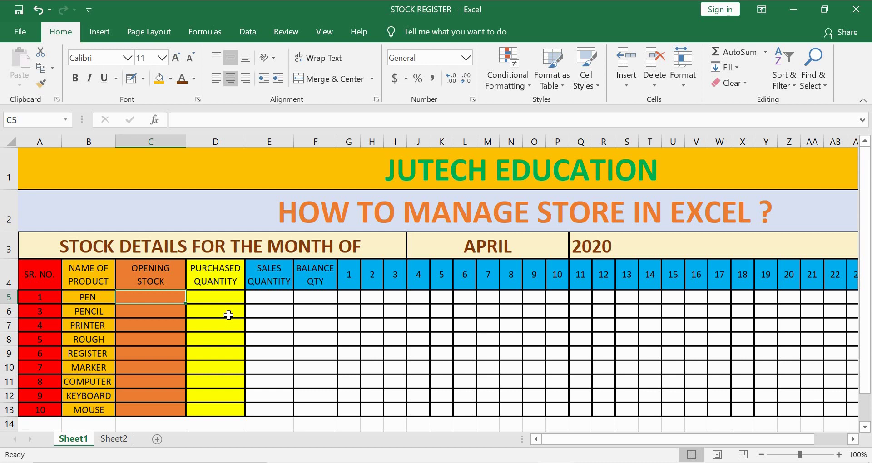
# Enter opening stock for PEN 150, PENCIL 100, PRINTER 2, ROUGH 100 and REGISTER 100.
pyautogui.write('150')
pyautogui.press('Return')
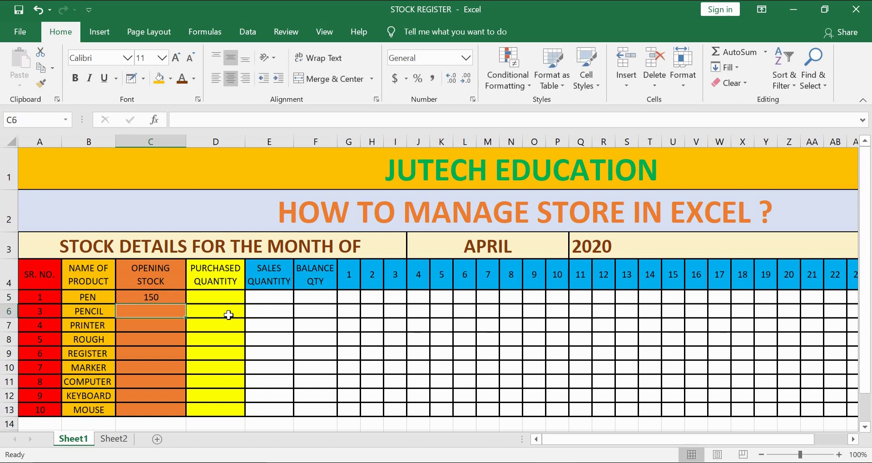
pyautogui.write('100')
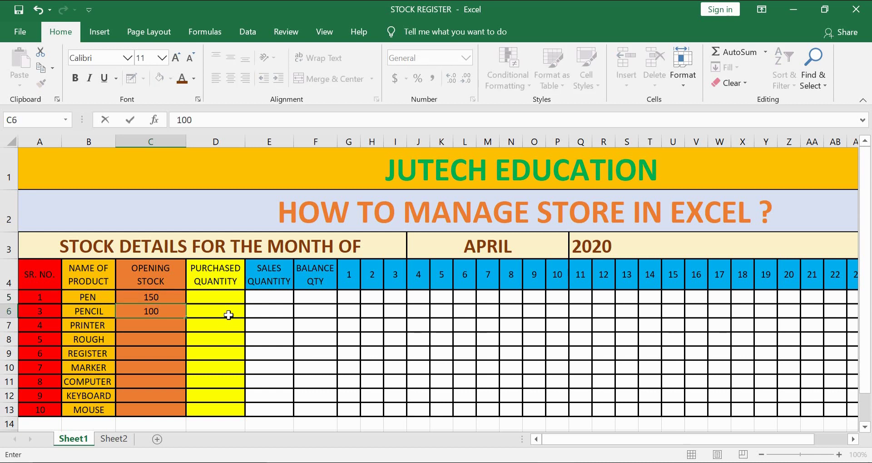
pyautogui.press('Return')
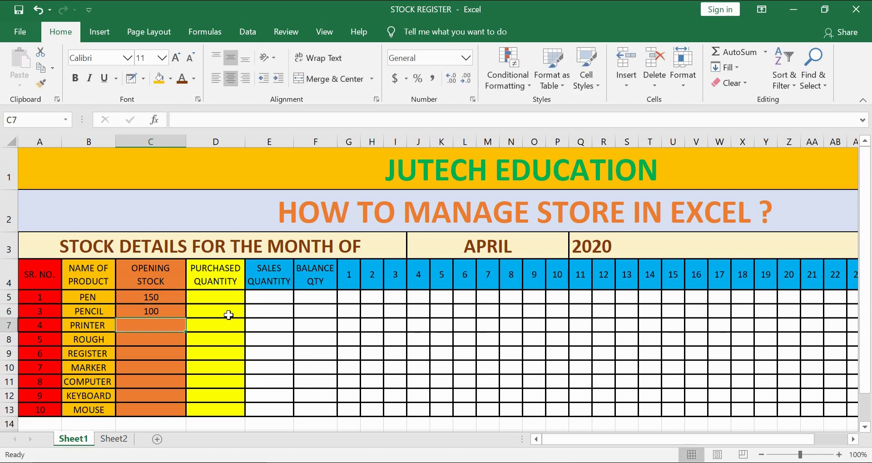
pyautogui.write('2')
pyautogui.press('Return')
pyautogui.write('100')
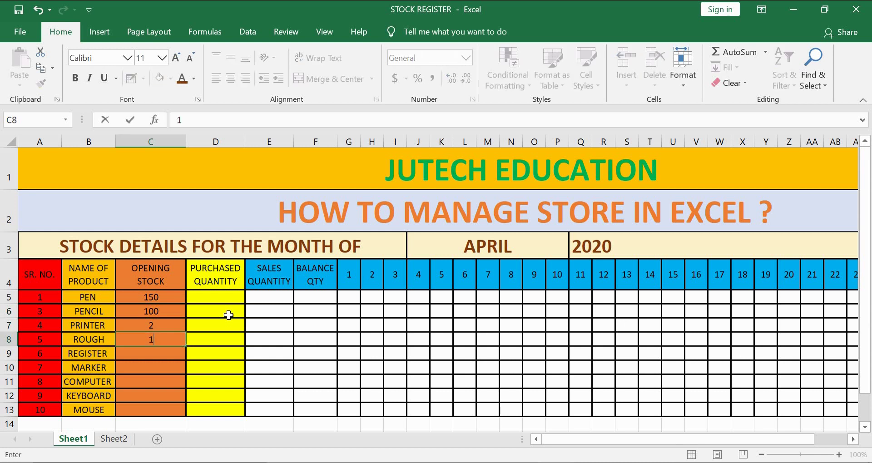
pyautogui.press('Return')
pyautogui.write('100')
pyautogui.press('Return')
# Enter opening stock for MARKER 200, COMPUTER 5, KEYBOARD 50 and MOUSE 50.
pyautogui.write('20')
pyautogui.press('Return')
pyautogui.press('Up')
pyautogui.write('200')
pyautogui.press('Return')
pyautogui.write('5')
pyautogui.press('Return')
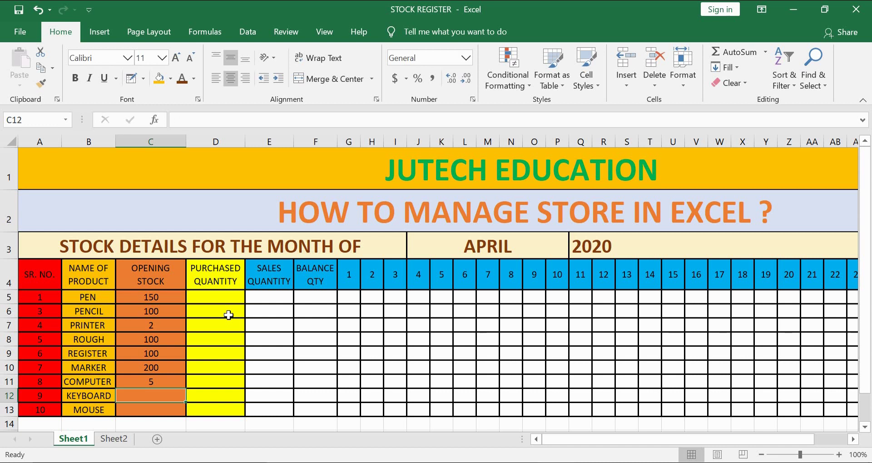
pyautogui.write('50')
pyautogui.press('Return')
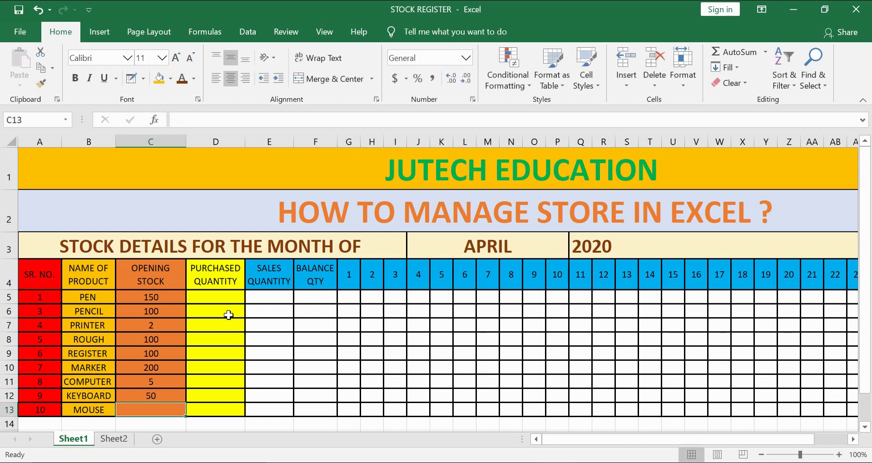
pyautogui.write('50')
pyautogui.press('Return')
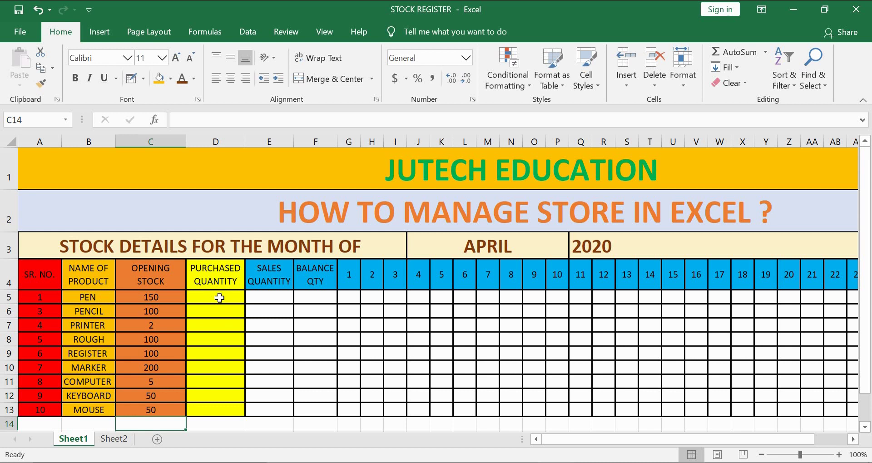
# Enter PEN's sales of 50 on day 1, 40 on day 3 and 50 on day 5.
pyautogui.click(220, 298)
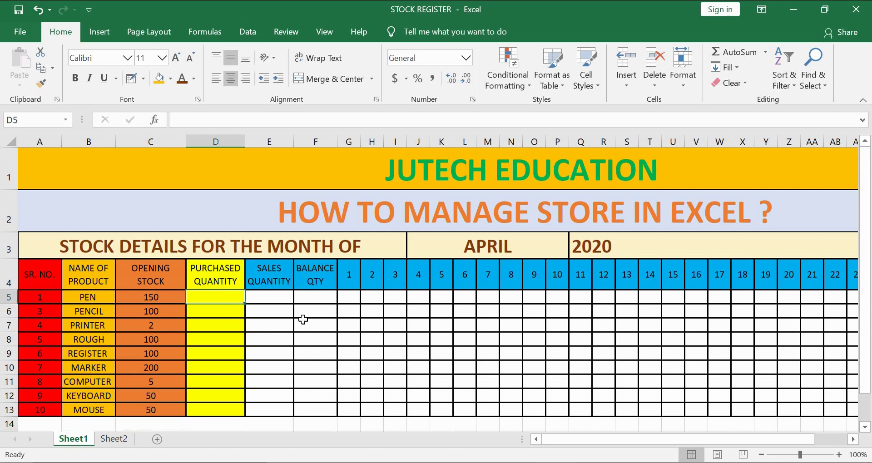
pyautogui.click(348, 298)
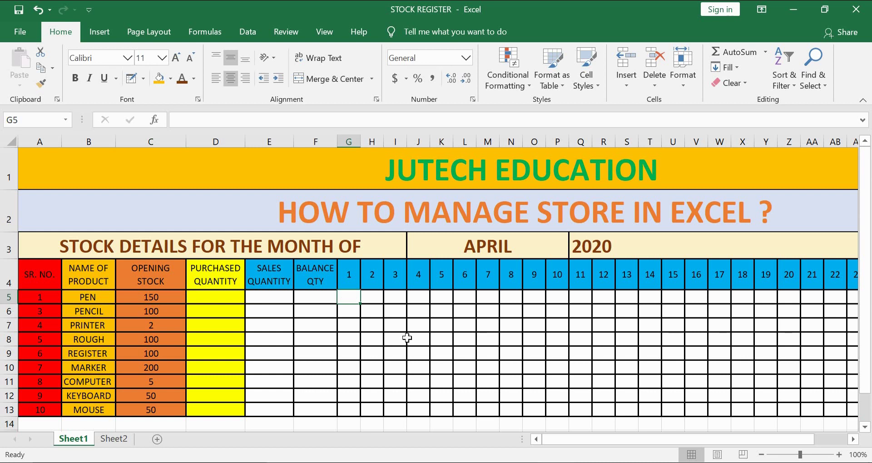
pyautogui.write('50')
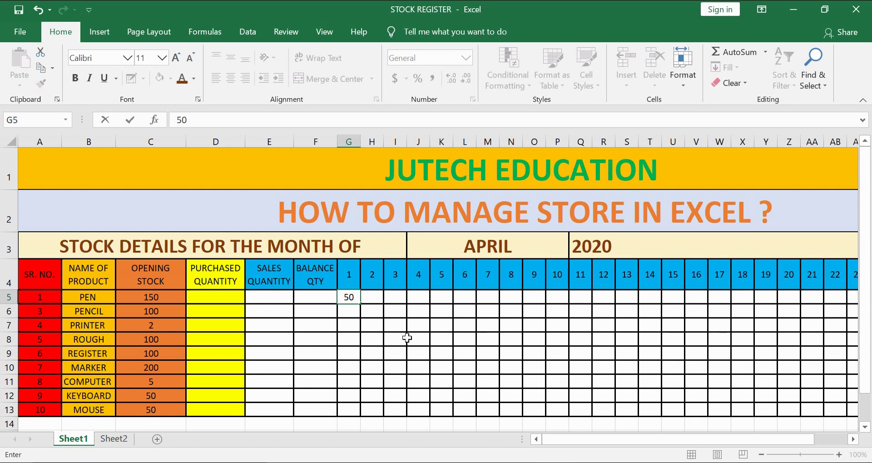
pyautogui.press('Tab')
pyautogui.press('Tab')
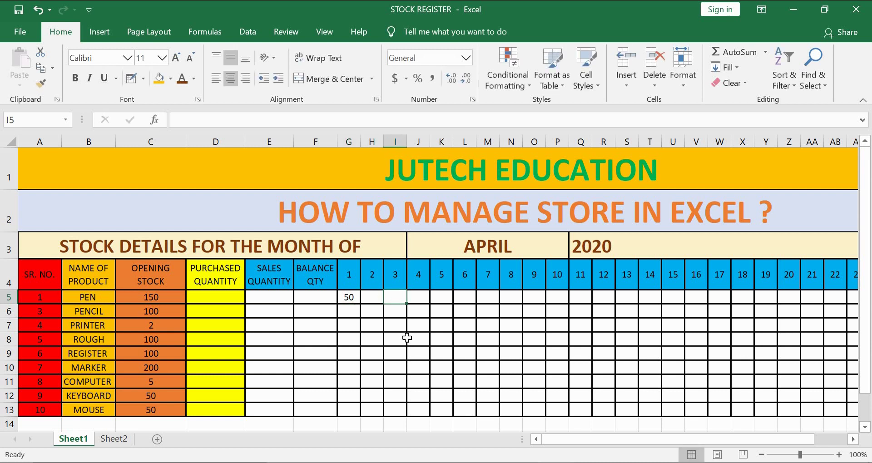
pyautogui.write('40')
pyautogui.press('Tab')
pyautogui.press('Tab')
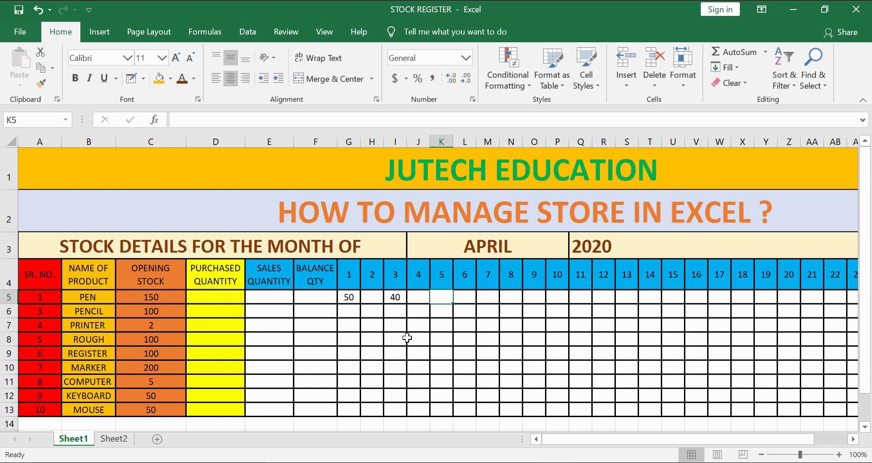
pyautogui.write('50')
pyautogui.press('Tab')
pyautogui.press('Tab')
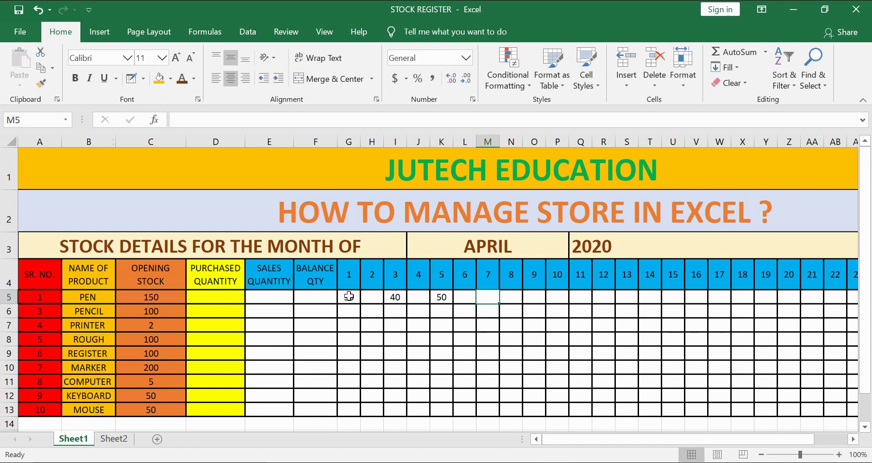
# Put =RANDBETWEEN(50,100) in PEN's day 1 cell G5 and copy it down through MOUSE.
pyautogui.click(349, 296)
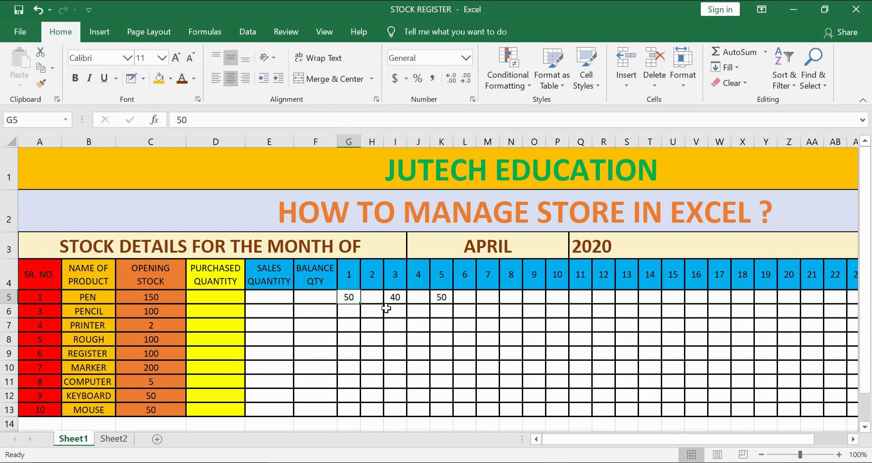
pyautogui.write('=')
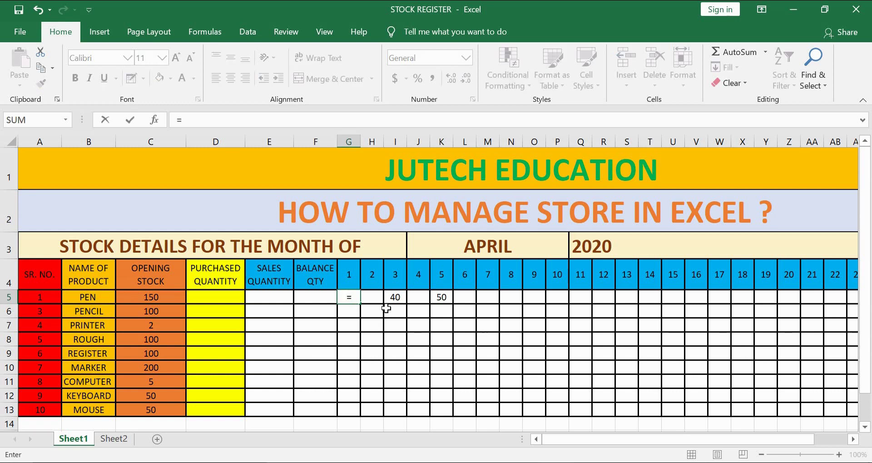
pyautogui.write('RA')
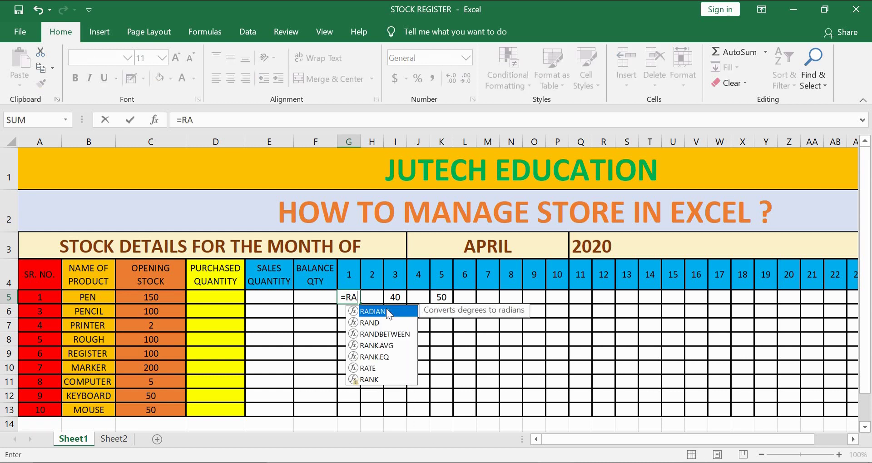
pyautogui.write('NDBE')
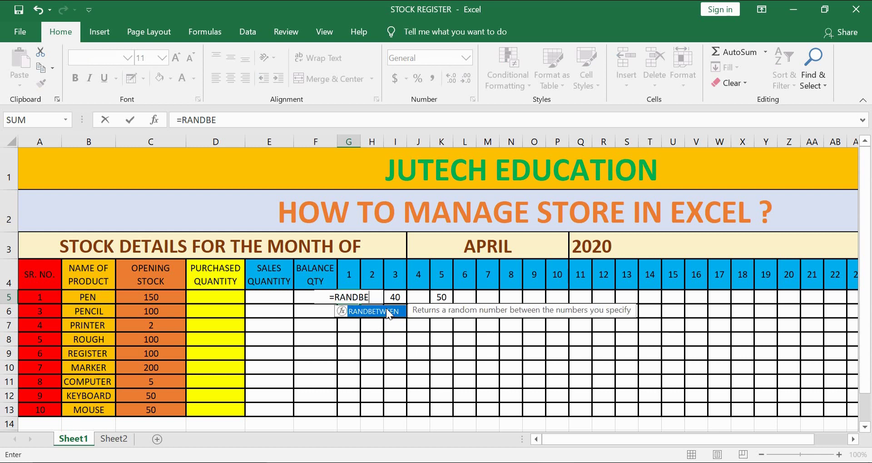
pyautogui.doubleClick(386, 311)
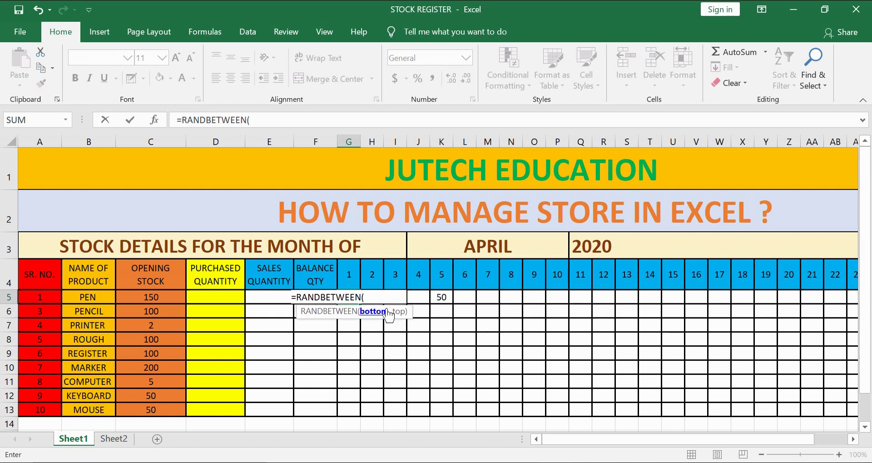
pyautogui.write('50')
pyautogui.write(',100')
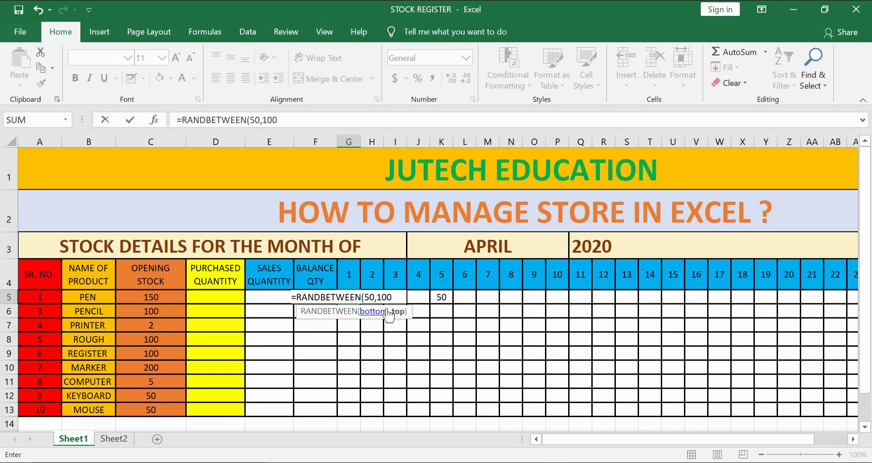
pyautogui.write(')')
pyautogui.press('Return')
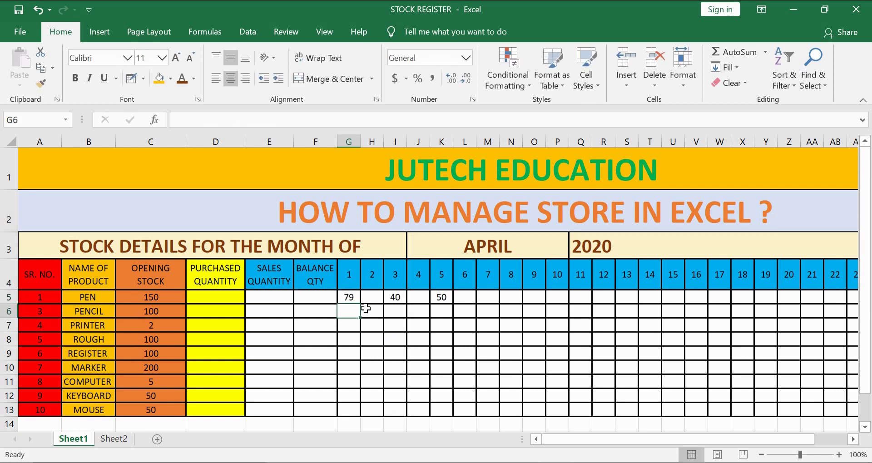
pyautogui.click(352, 297)
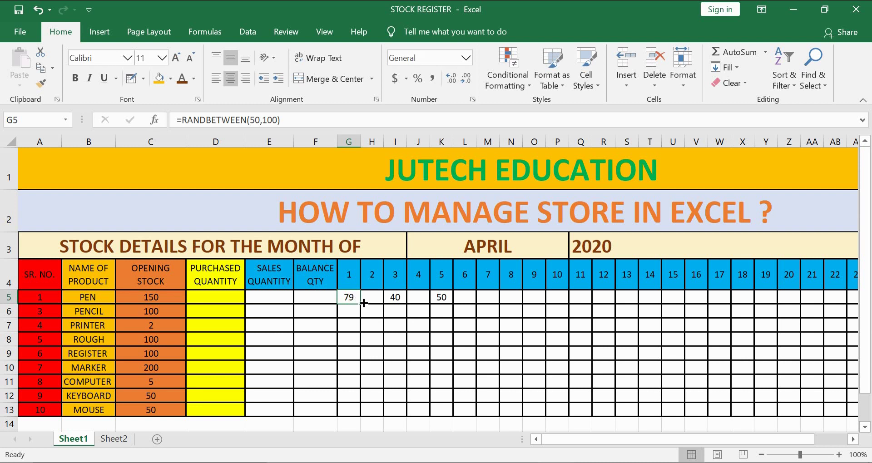
pyautogui.moveTo(359, 303)
pyautogui.mouseDown()
pyautogui.moveTo(362, 418)
pyautogui.moveTo(869, 443)
pyautogui.mouseUp()
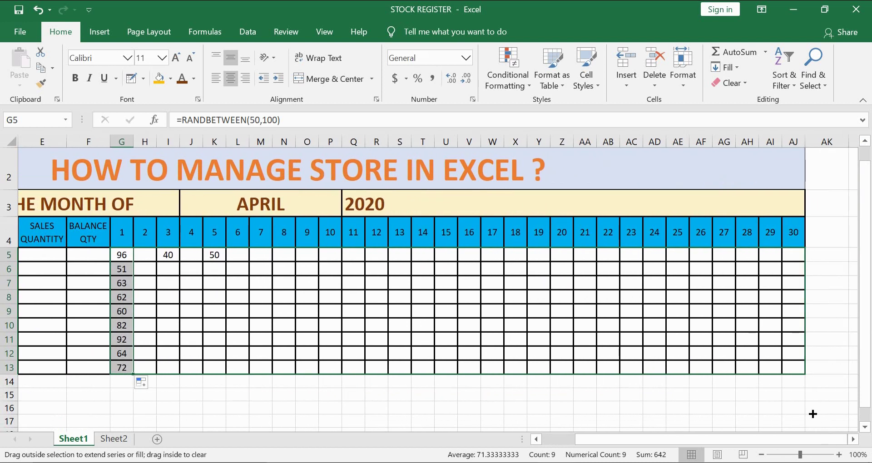
# Extend the RANDBETWEEN(50,100) formula across days 1–30 for all ten products, then review G5.
pyautogui.moveTo(868, 443); pyautogui.dragTo(812, 413)
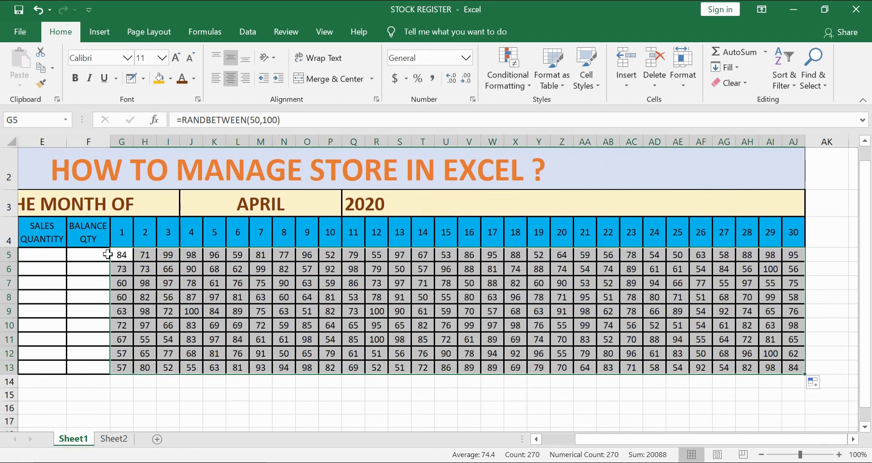
pyautogui.click(119, 255)
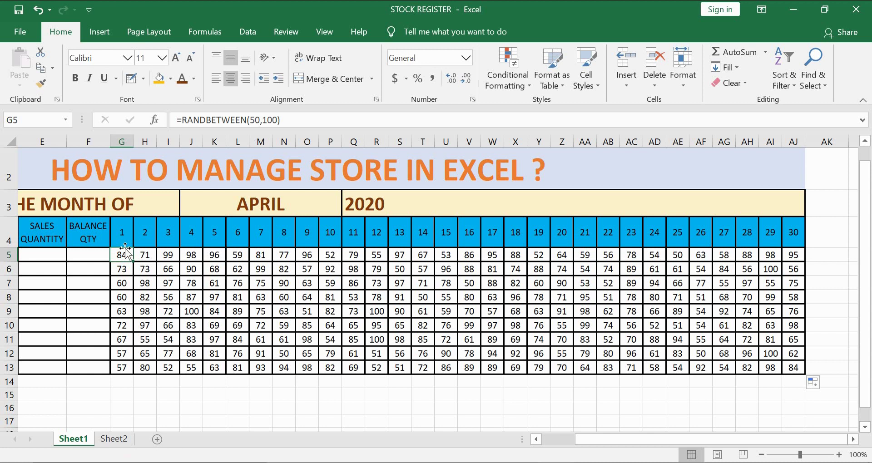
pyautogui.press('Left')
pyautogui.press('Left')
pyautogui.press('Home')
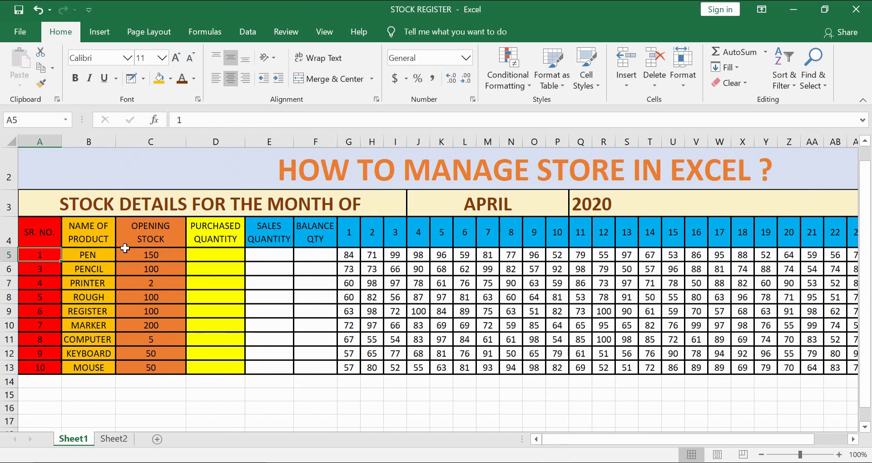
pyautogui.press('Right')
pyautogui.press('Right')
pyautogui.press('Right')
pyautogui.press('Right')
pyautogui.press('Right')
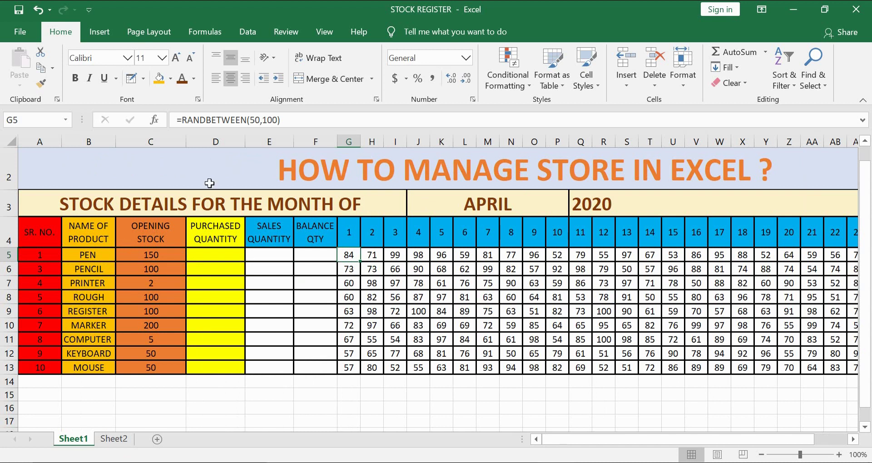
pyautogui.click(348, 254)
pyautogui.click(373, 255)
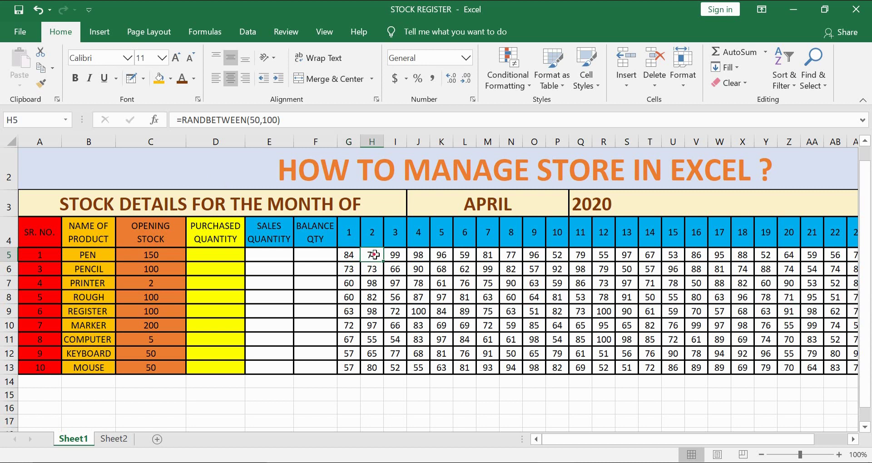
pyautogui.click(395, 255)
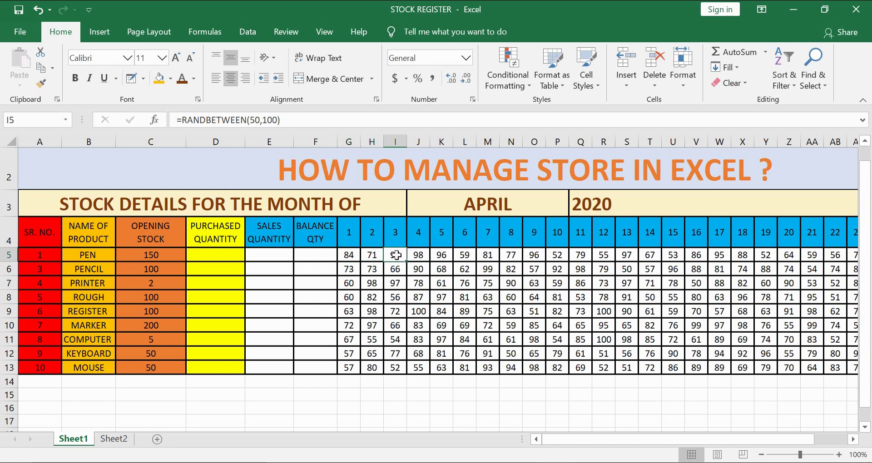
pyautogui.click(422, 255)
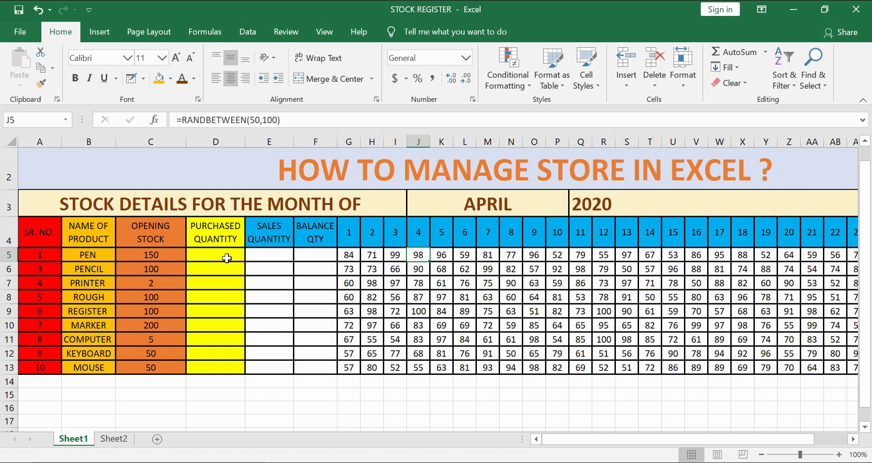
pyautogui.click(224, 257)
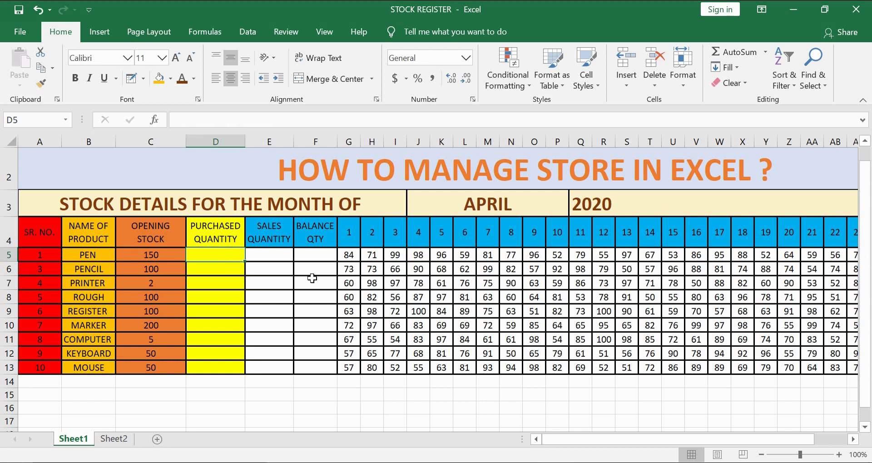
# Total each product's purchases with =SUM(G5:AJ5) filled down to D13, then show Sheet2.
pyautogui.write('=SUM(')
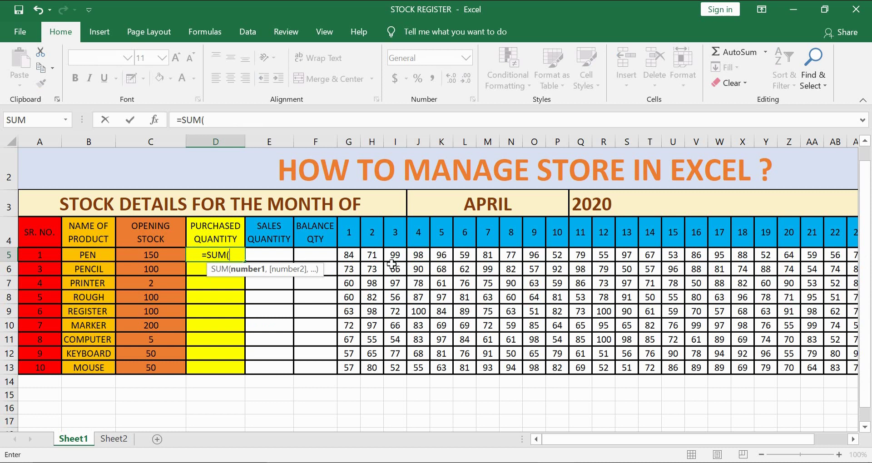
pyautogui.moveTo(349, 255)
pyautogui.mouseDown()
pyautogui.moveTo(705, 310)
pyautogui.moveTo(799, 256)
pyautogui.mouseUp()
pyautogui.press('Return')
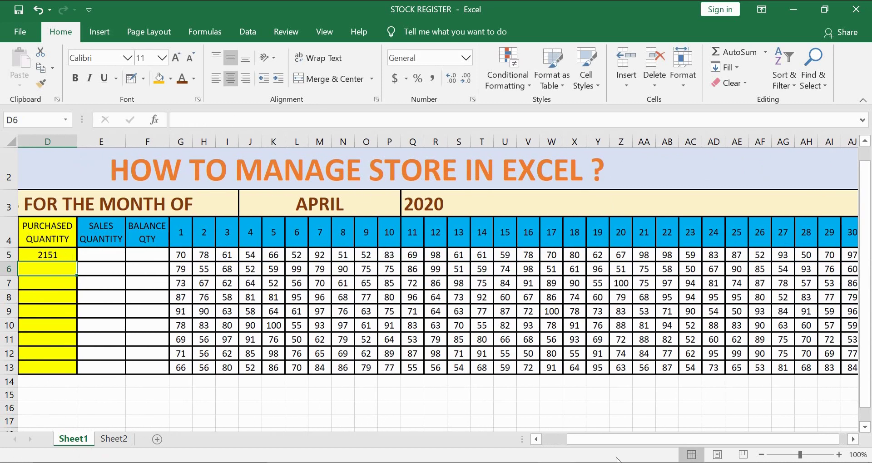
pyautogui.click(61, 255)
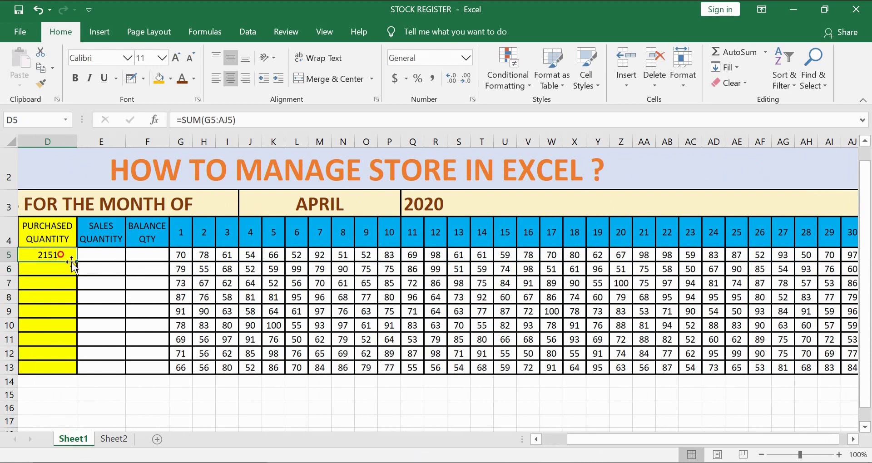
pyautogui.moveTo(76, 263); pyautogui.dragTo(73, 372)
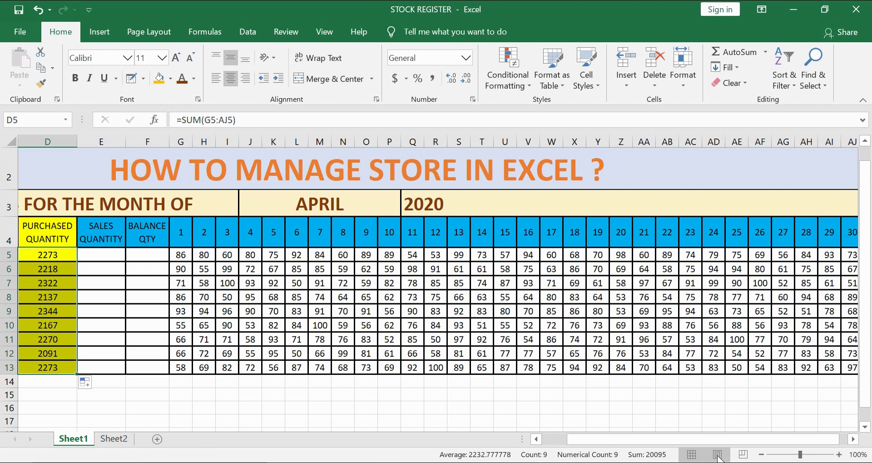
pyautogui.moveTo(690, 440); pyautogui.dragTo(665, 439)
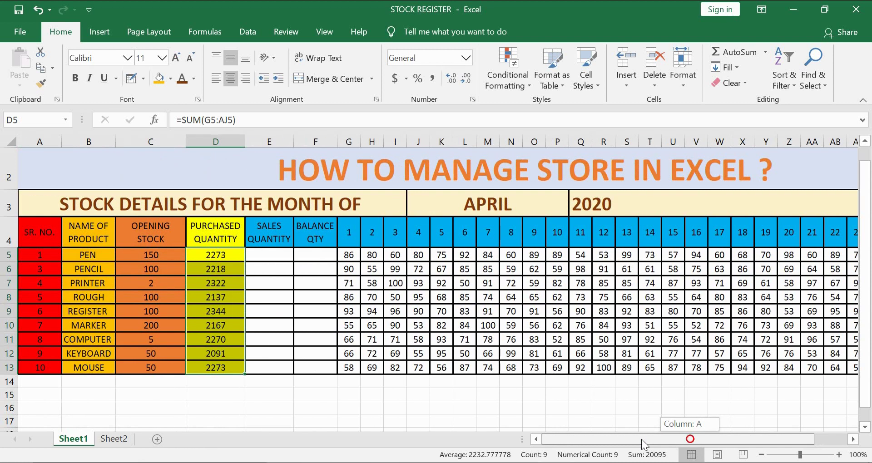
pyautogui.click(284, 252)
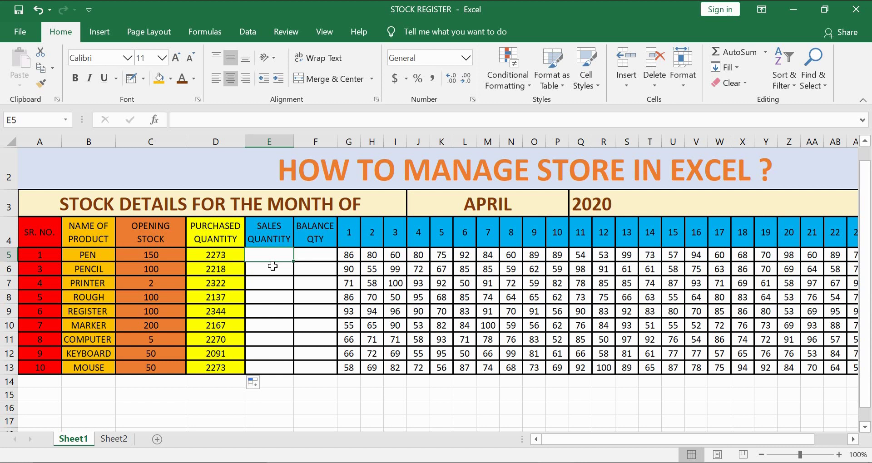
pyautogui.click(113, 443)
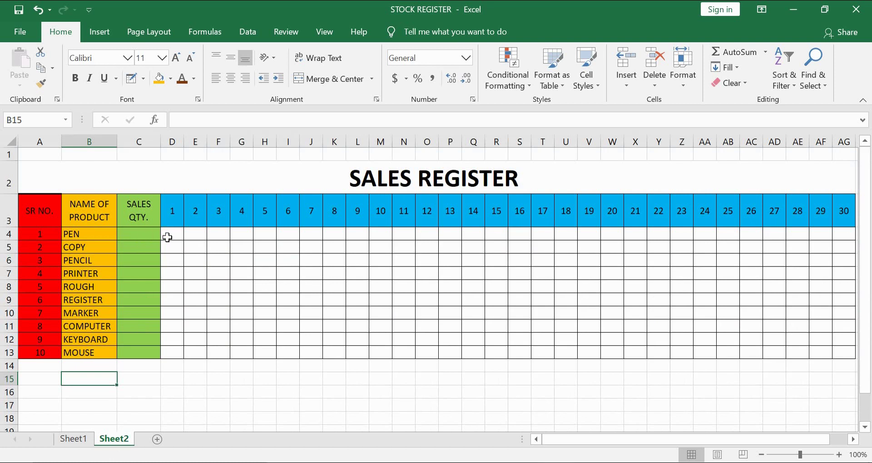
# Enter =RANDBETWEEN(25,50) in Sheet2's D4 and fill it across days 1–30 for all ten products.
pyautogui.click(167, 237)
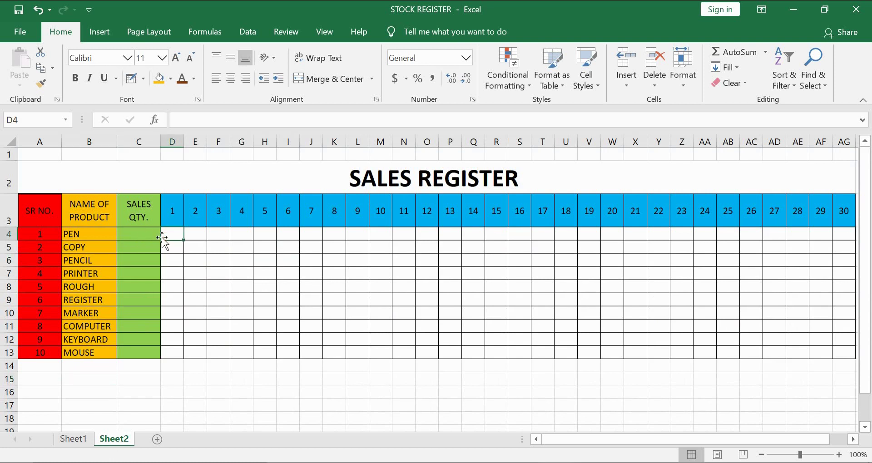
pyautogui.write('=')
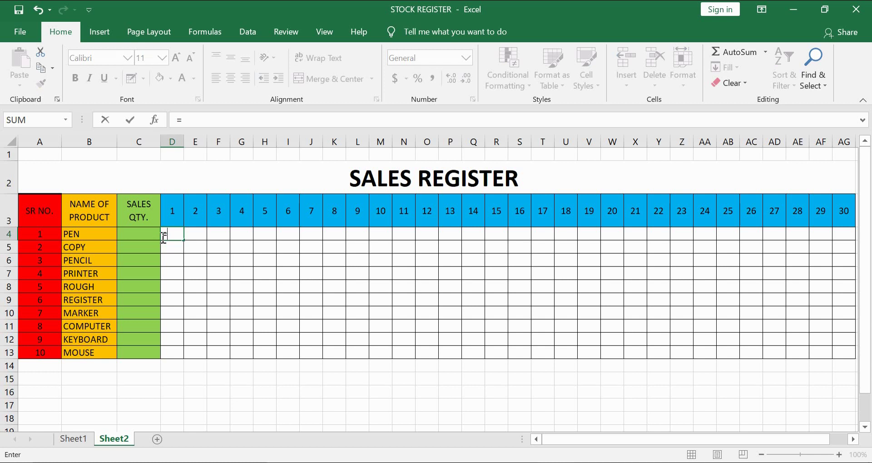
pyautogui.write('RAN')
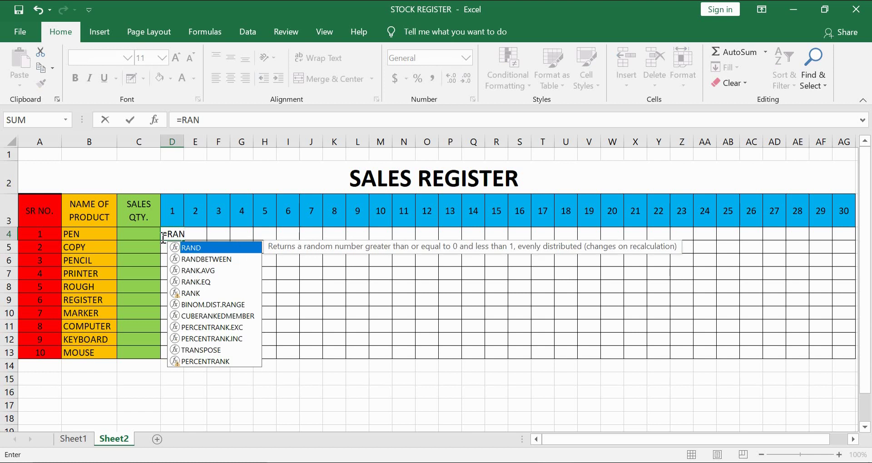
pyautogui.write('DB')
pyautogui.press('Tab')
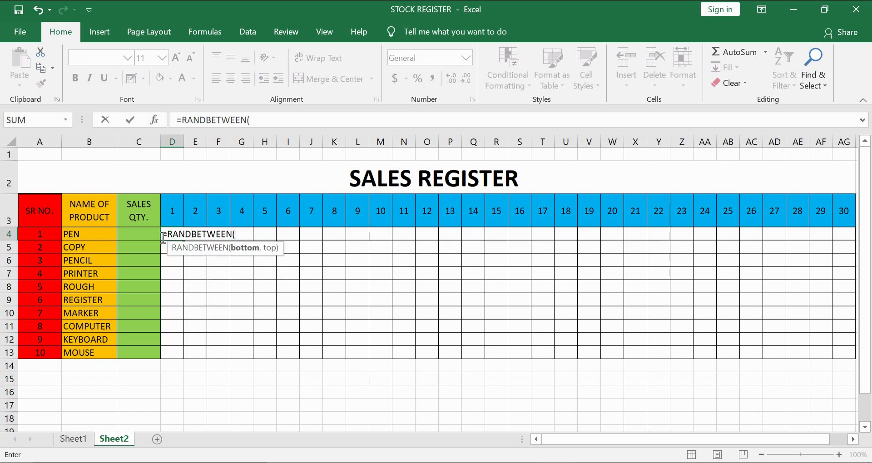
pyautogui.write('25,50)')
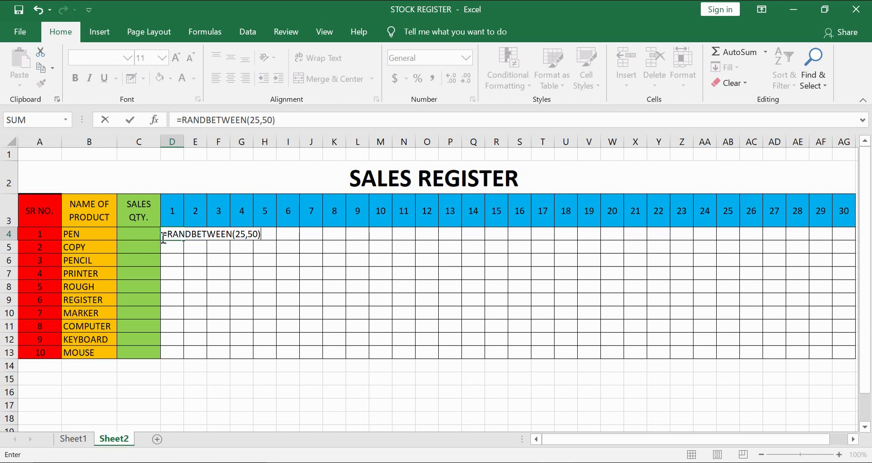
pyautogui.press('Return')
pyautogui.click(168, 231)
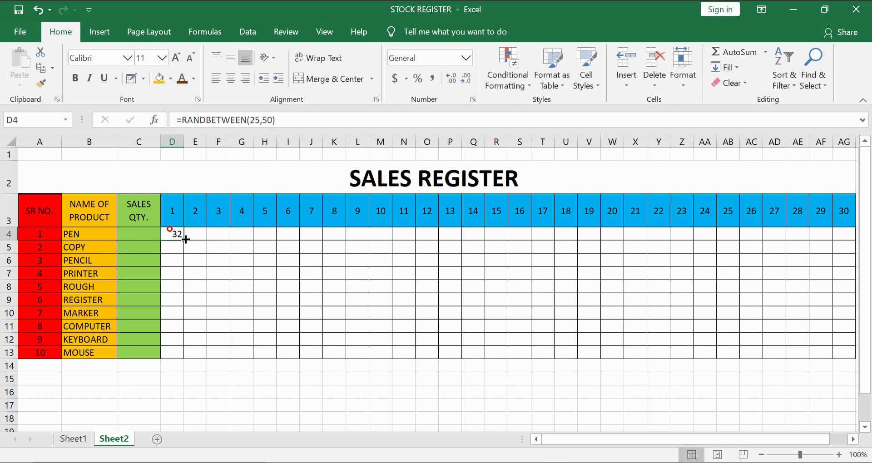
pyautogui.moveTo(184, 241)
pyautogui.mouseDown()
pyautogui.moveTo(186, 360)
pyautogui.moveTo(811, 460)
pyautogui.mouseUp()
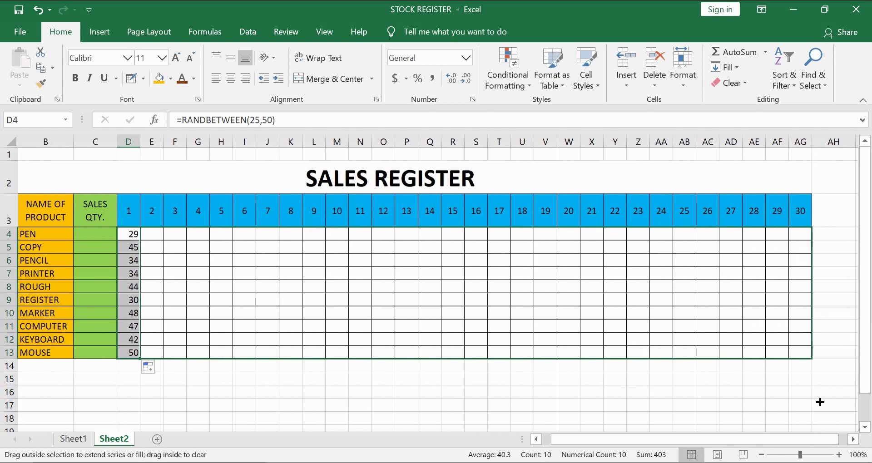
pyautogui.moveTo(811, 459); pyautogui.dragTo(818, 399)
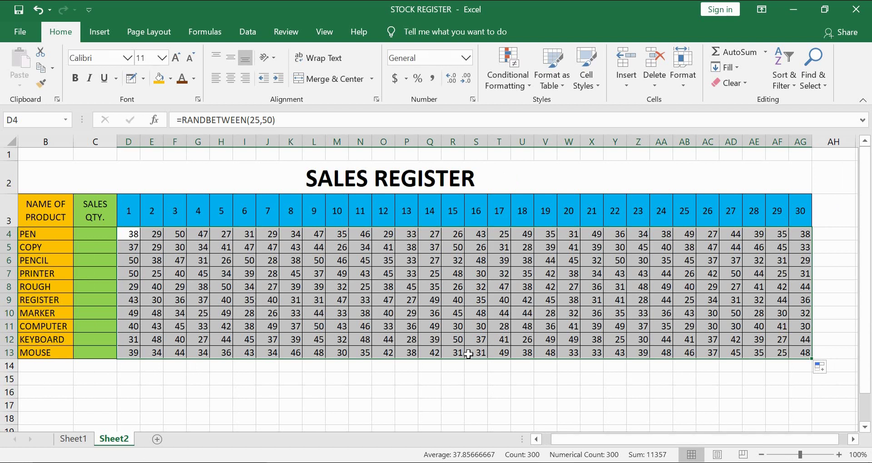
pyautogui.click(578, 439)
pyautogui.moveTo(577, 439); pyautogui.dragTo(563, 439)
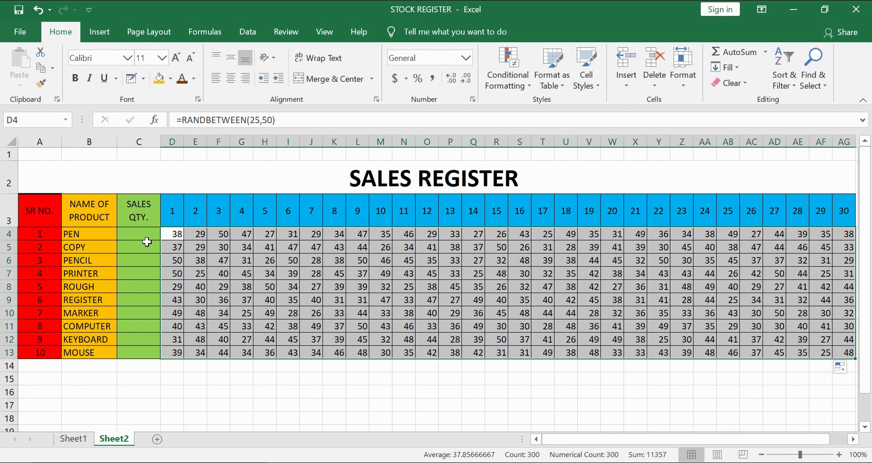
pyautogui.click(176, 237)
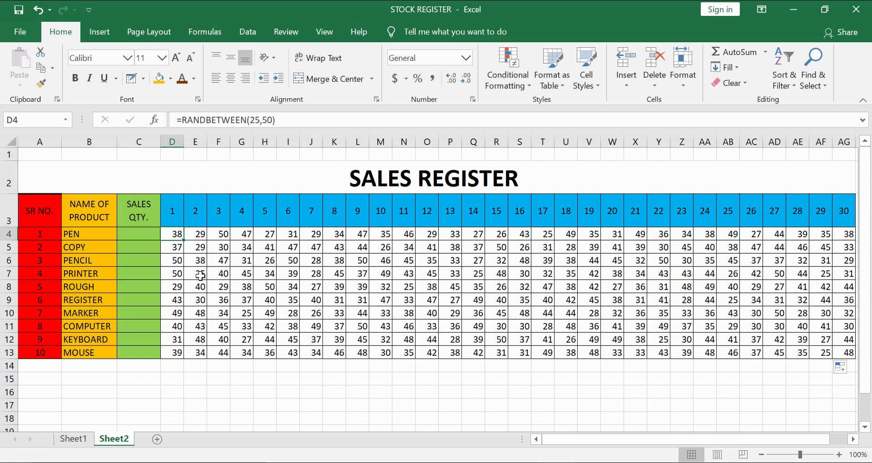
# Overwrite day 1 sales with fixed values: 20 in D4, 30 for COPY, 10 for PENCIL.
pyautogui.write('20')
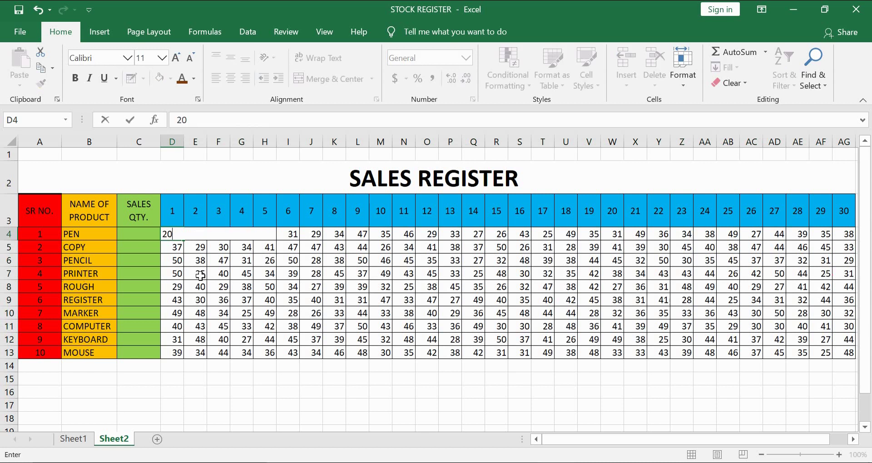
pyautogui.press('Return')
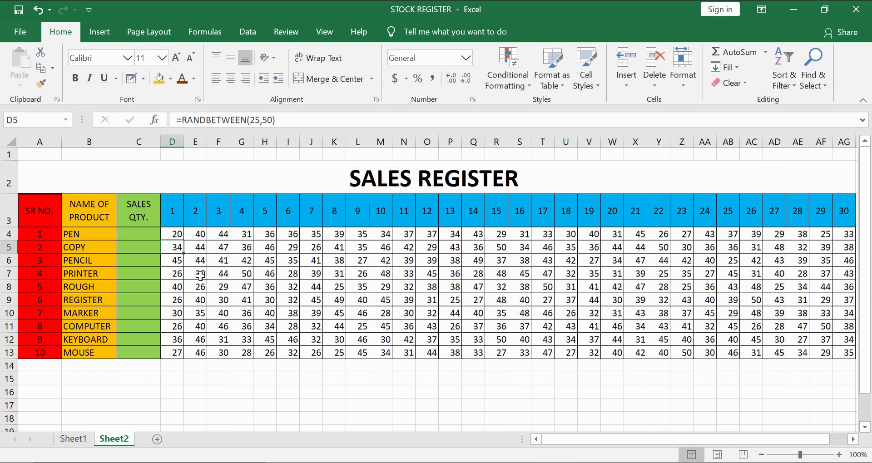
pyautogui.write('30')
pyautogui.press('Return')
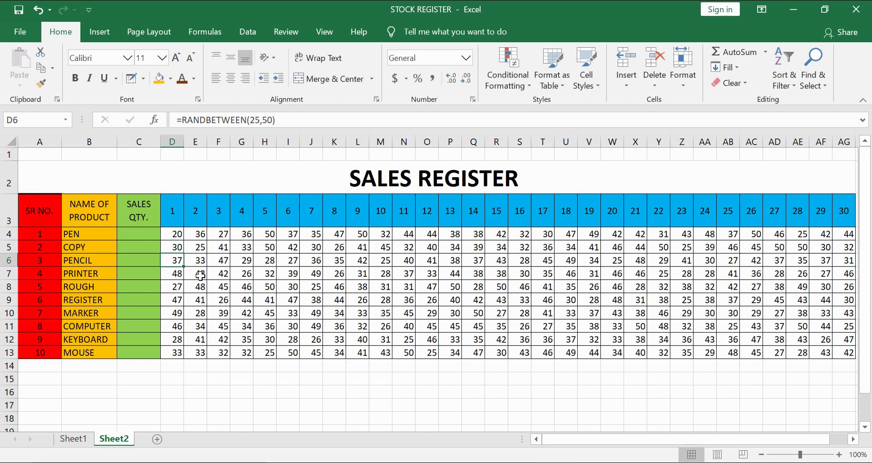
pyautogui.write('10')
pyautogui.press('Return')
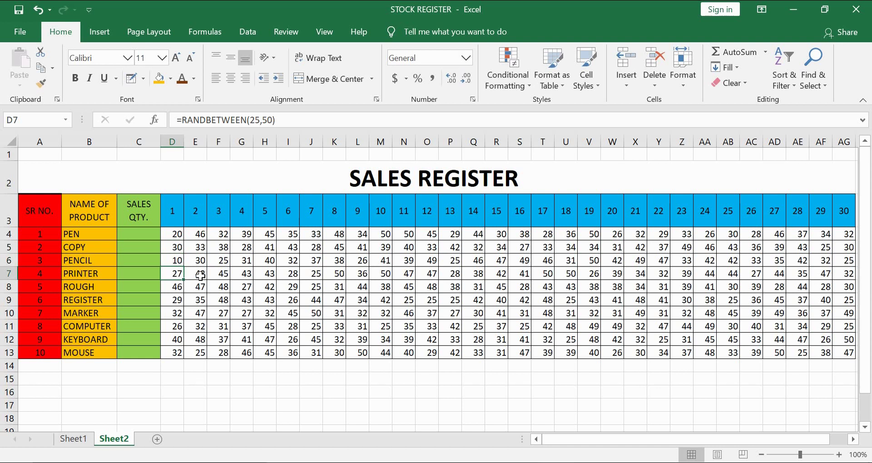
pyautogui.click(156, 236)
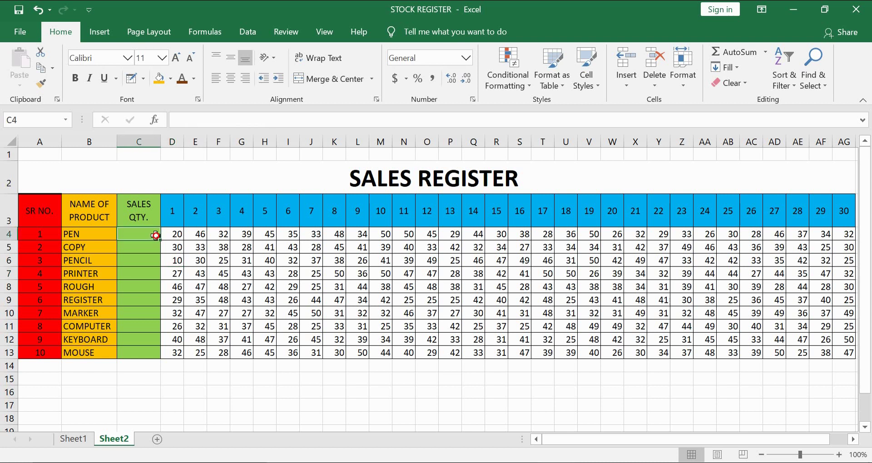
# Enter =SUM(D4:AG4) in C4 and fill it down to C13 for every product.
pyautogui.write('=SUM')
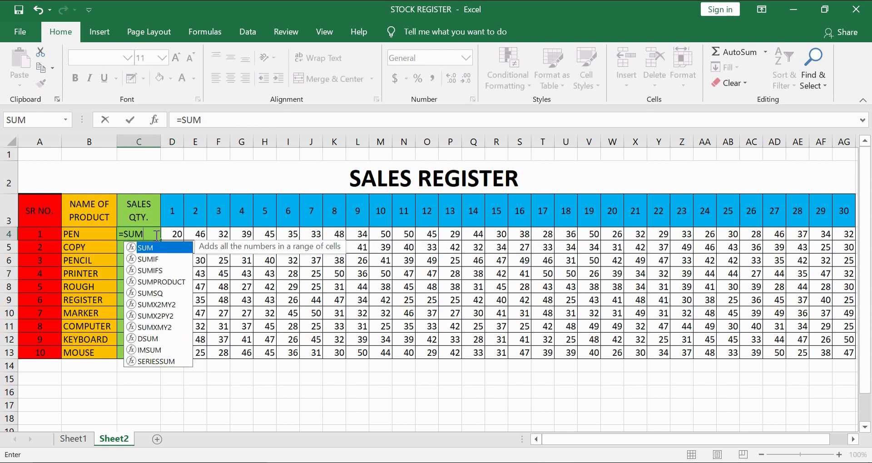
pyautogui.write('(')
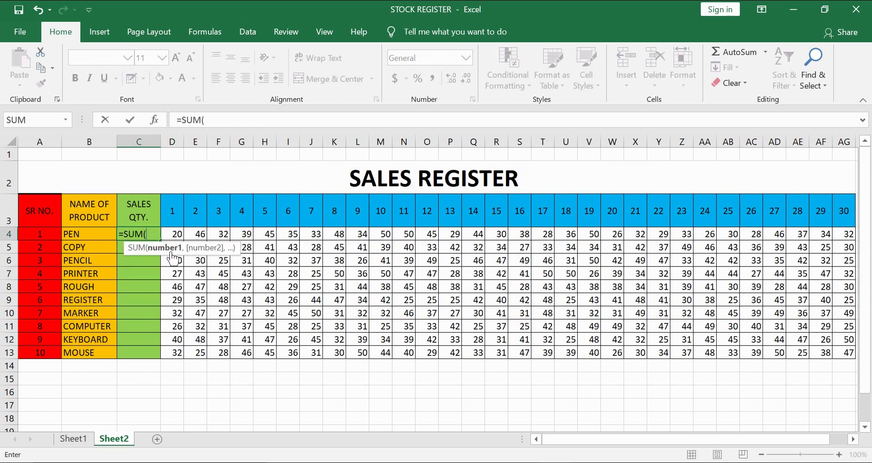
pyautogui.click(184, 234)
pyautogui.moveTo(184, 234); pyautogui.dragTo(705, 234)
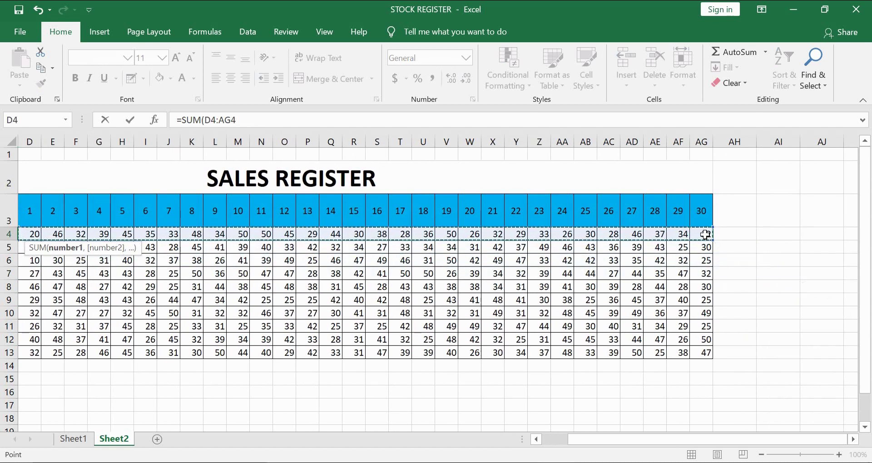
pyautogui.write(')')
pyautogui.press('Return')
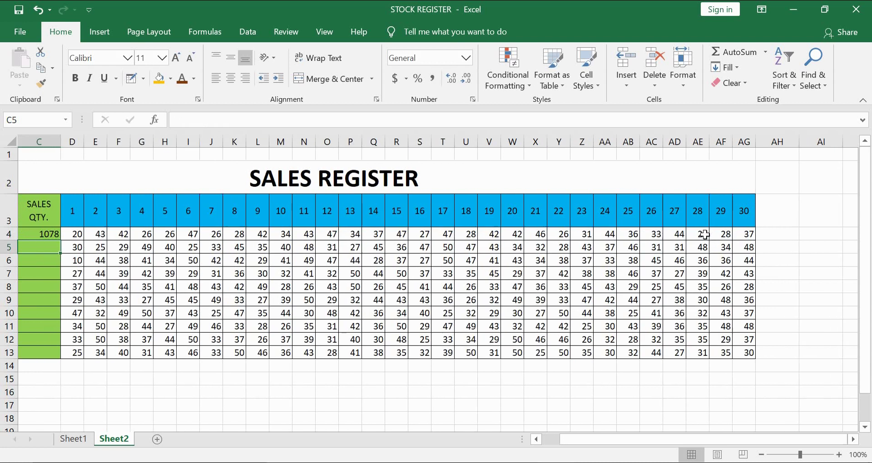
pyautogui.click(47, 234)
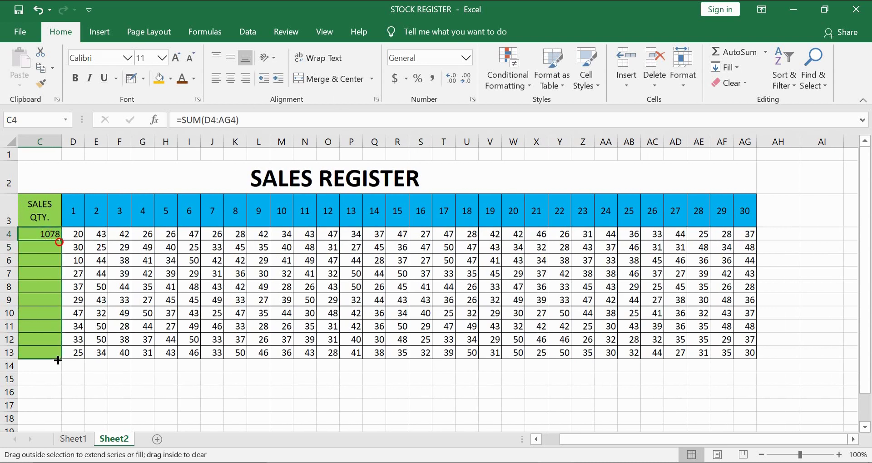
pyautogui.moveTo(60, 243); pyautogui.dragTo(59, 361)
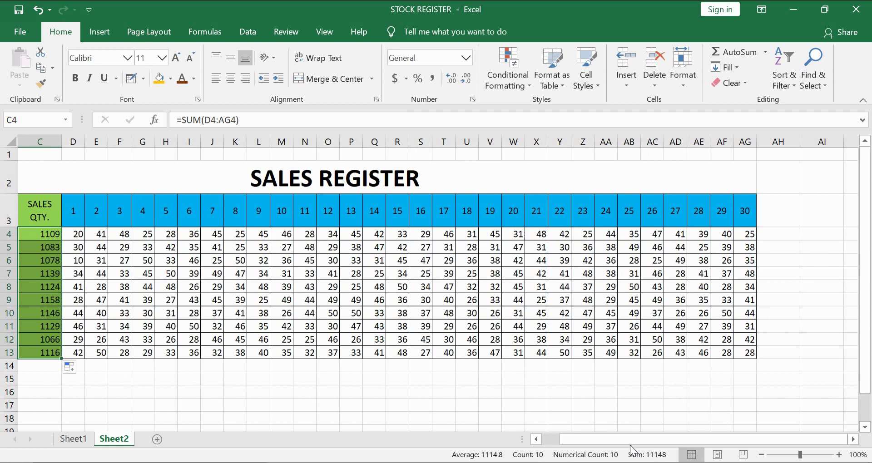
pyautogui.moveTo(631, 439); pyautogui.dragTo(589, 443)
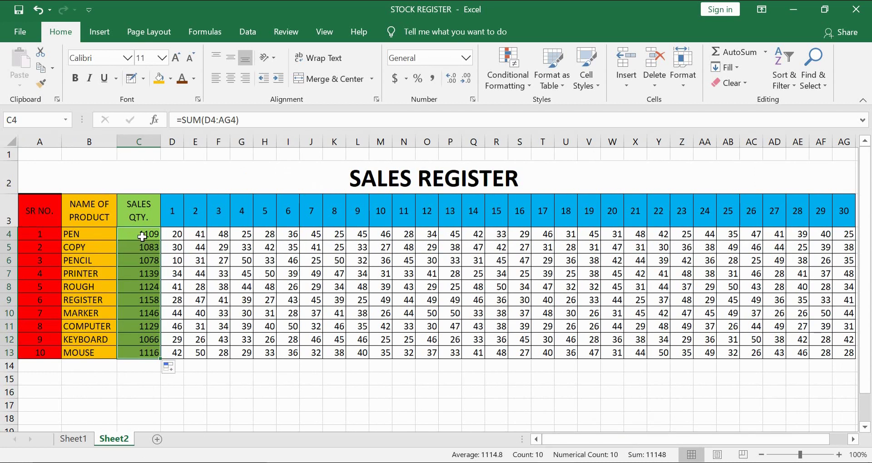
pyautogui.click(142, 237)
pyautogui.click(78, 237)
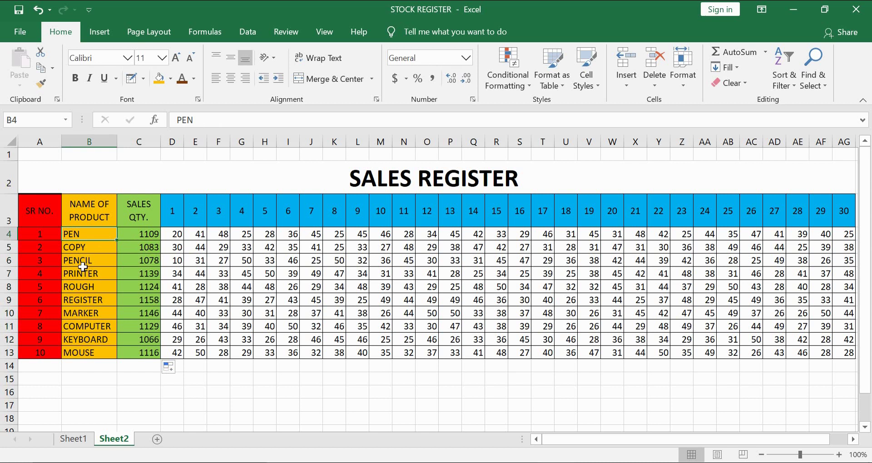
pyautogui.click(93, 287)
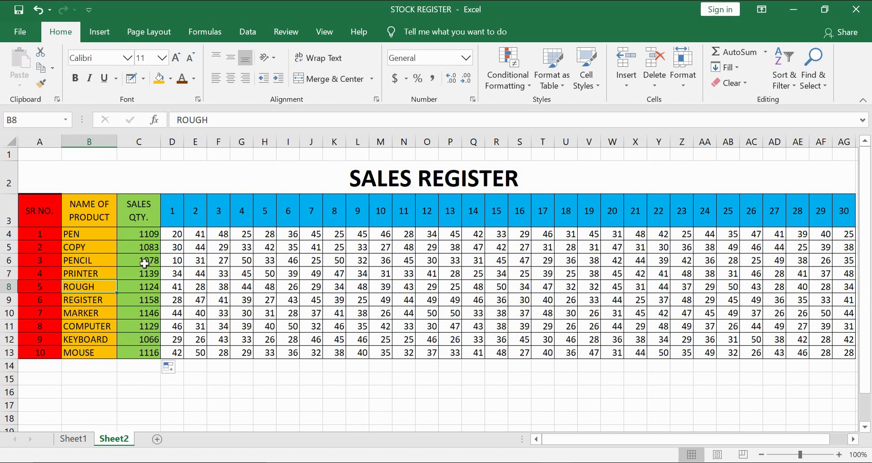
# Link Sheet1's E5 to Sheet2's C4 total and fill the link down to E13.
pyautogui.click(84, 438)
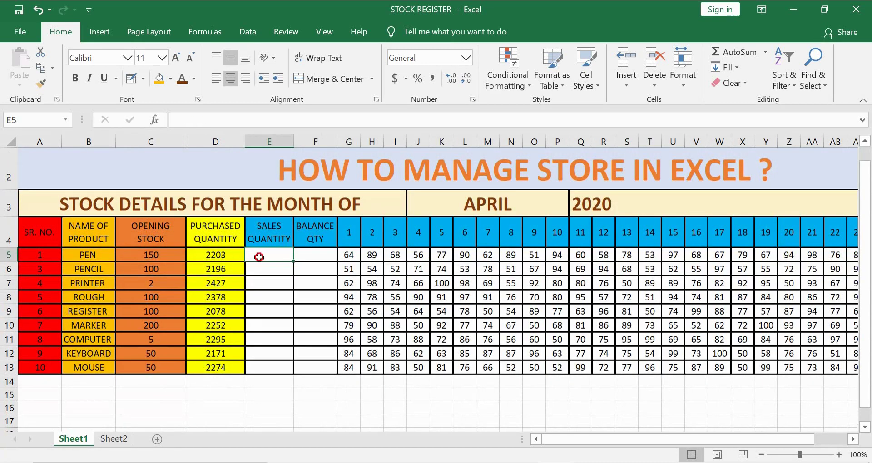
pyautogui.write('=')
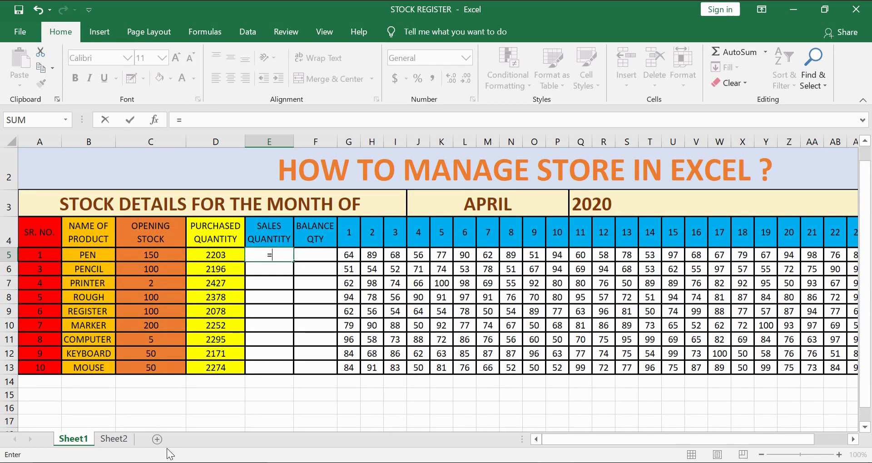
pyautogui.click(114, 438)
pyautogui.click(155, 235)
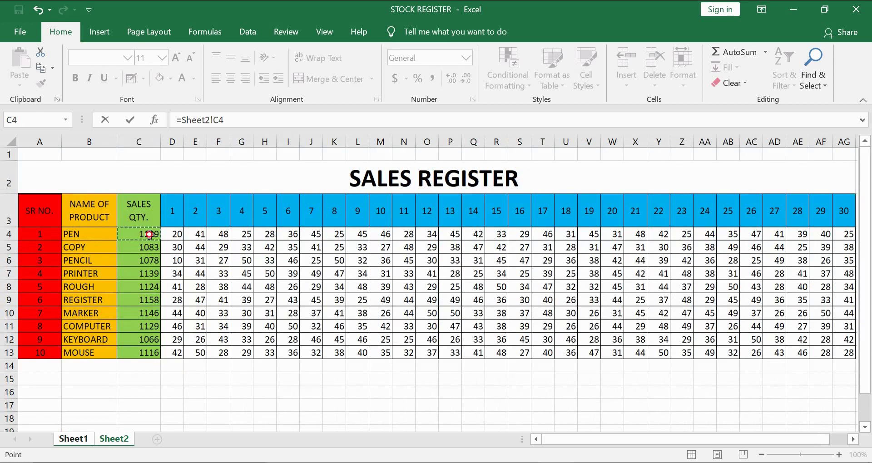
pyautogui.press('Return')
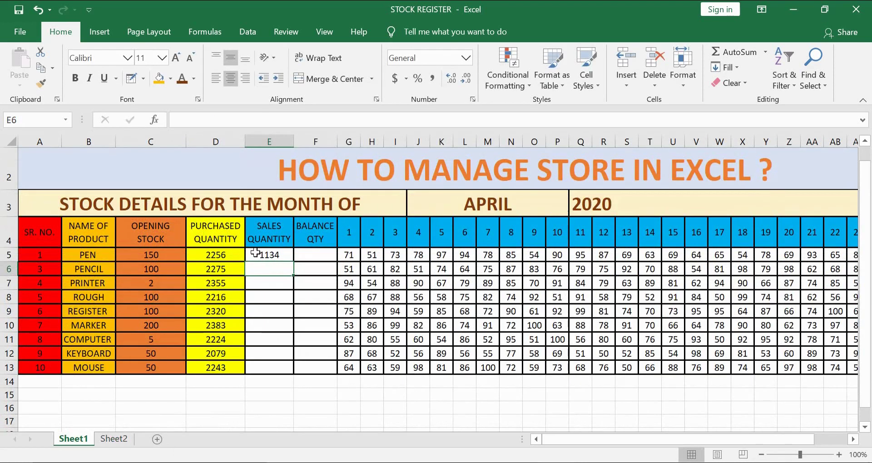
pyautogui.click(267, 257)
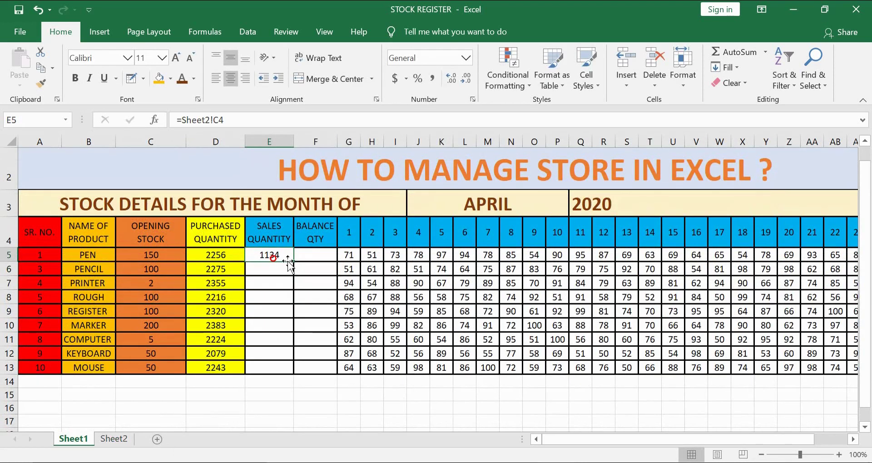
pyautogui.moveTo(292, 262); pyautogui.dragTo(291, 369)
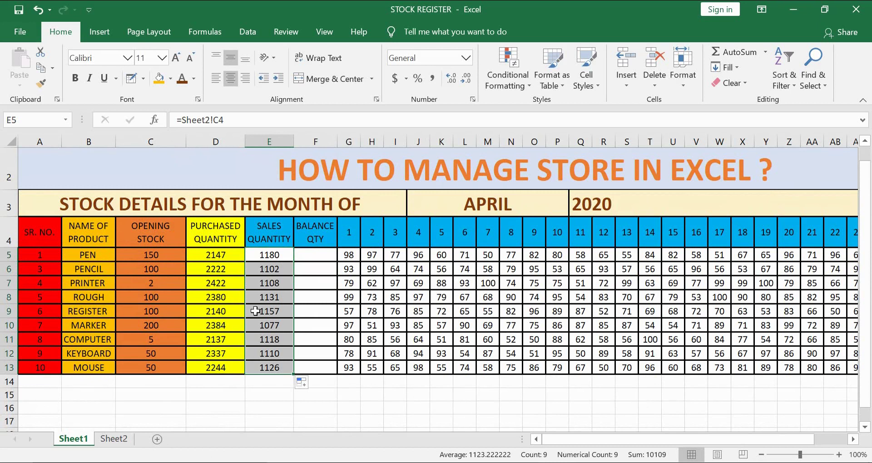
pyautogui.click(323, 255)
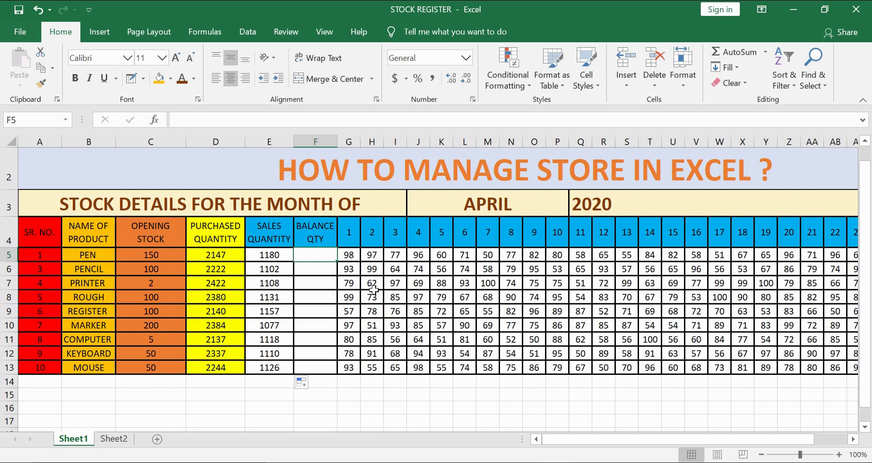
# Enter the balance formula =C5+D5-E5 in F5 for PEN.
pyautogui.write('=')
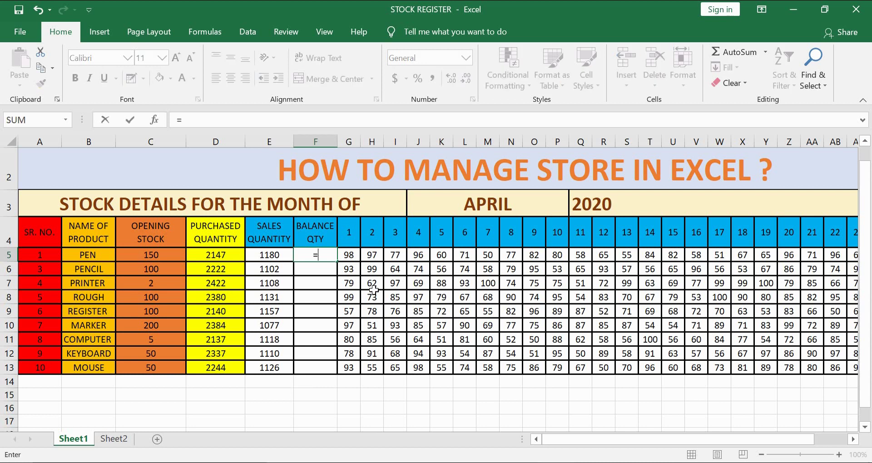
pyautogui.click(145, 257)
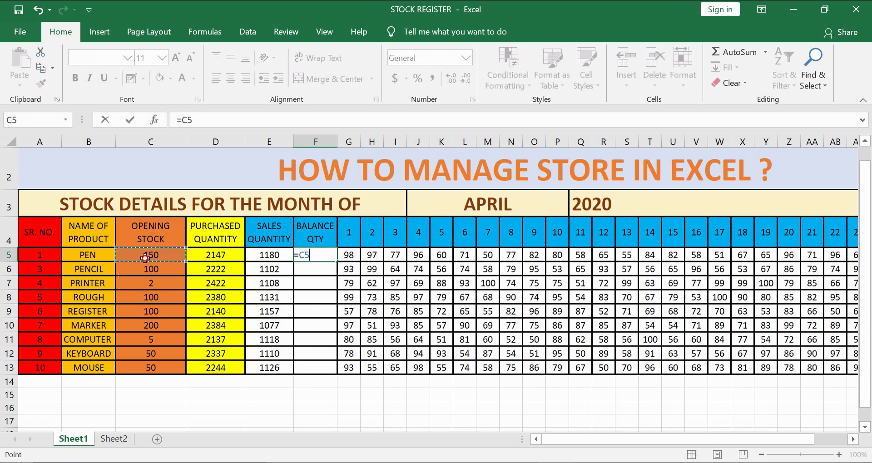
pyautogui.write('+')
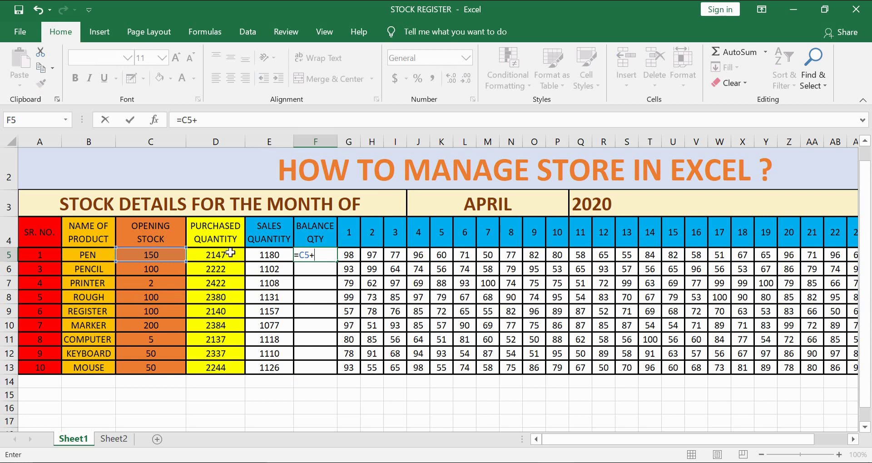
pyautogui.click(220, 257)
pyautogui.write('-')
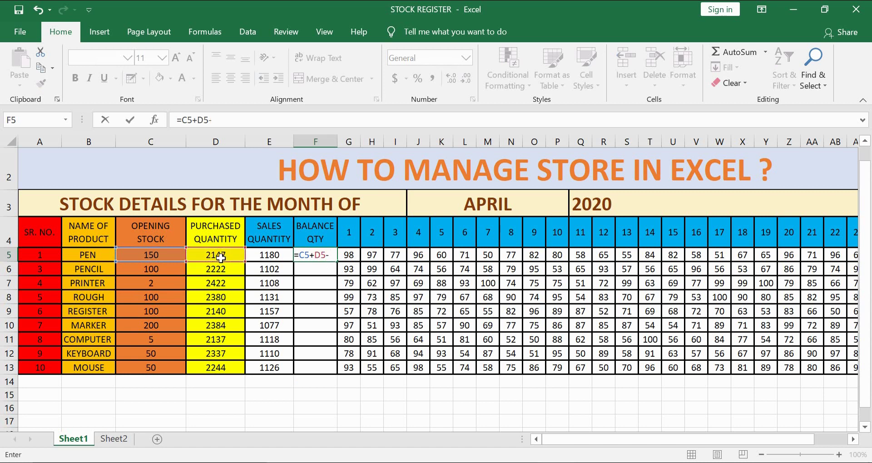
pyautogui.click(269, 257)
pyautogui.press('Return')
# Fill the F5 balance formula down to F13, through MOUSE.
pyautogui.click(310, 257)
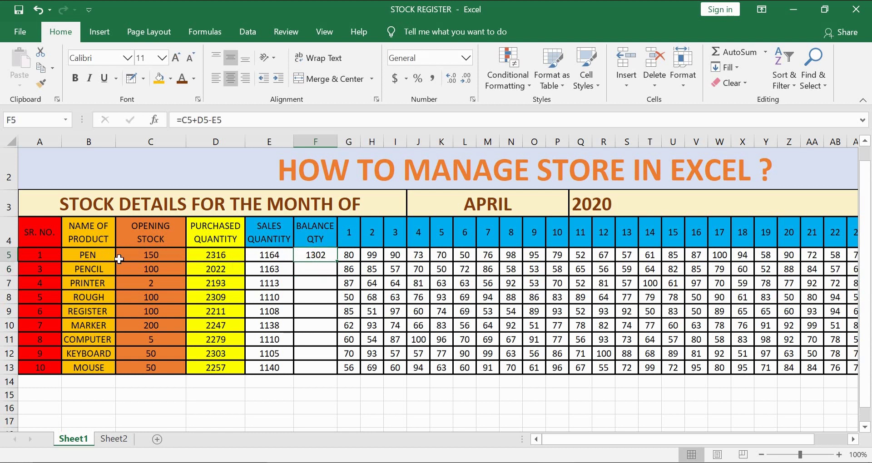
pyautogui.moveTo(337, 263); pyautogui.dragTo(329, 370)
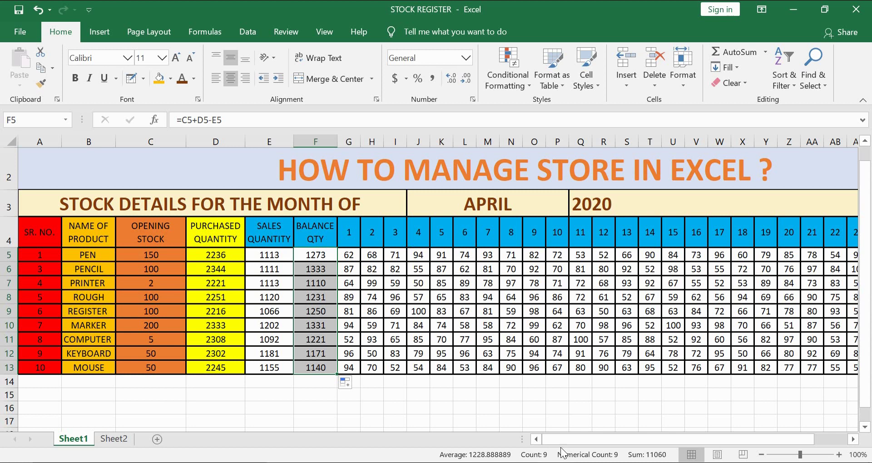
pyautogui.click(536, 461)
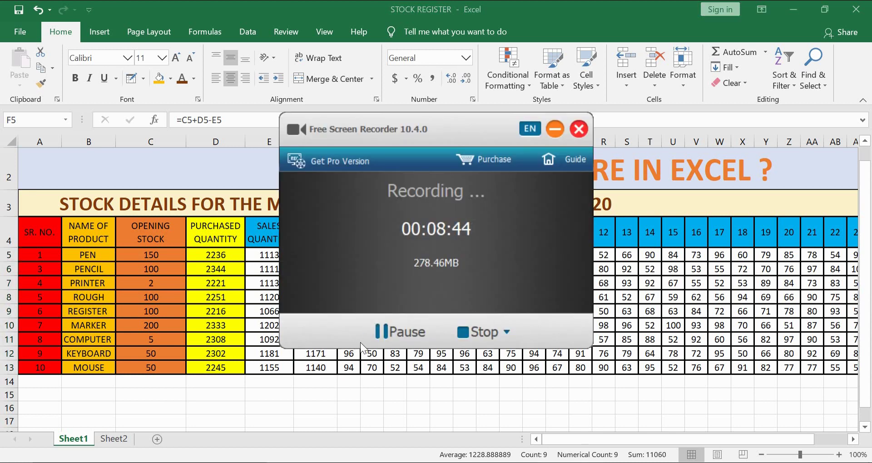